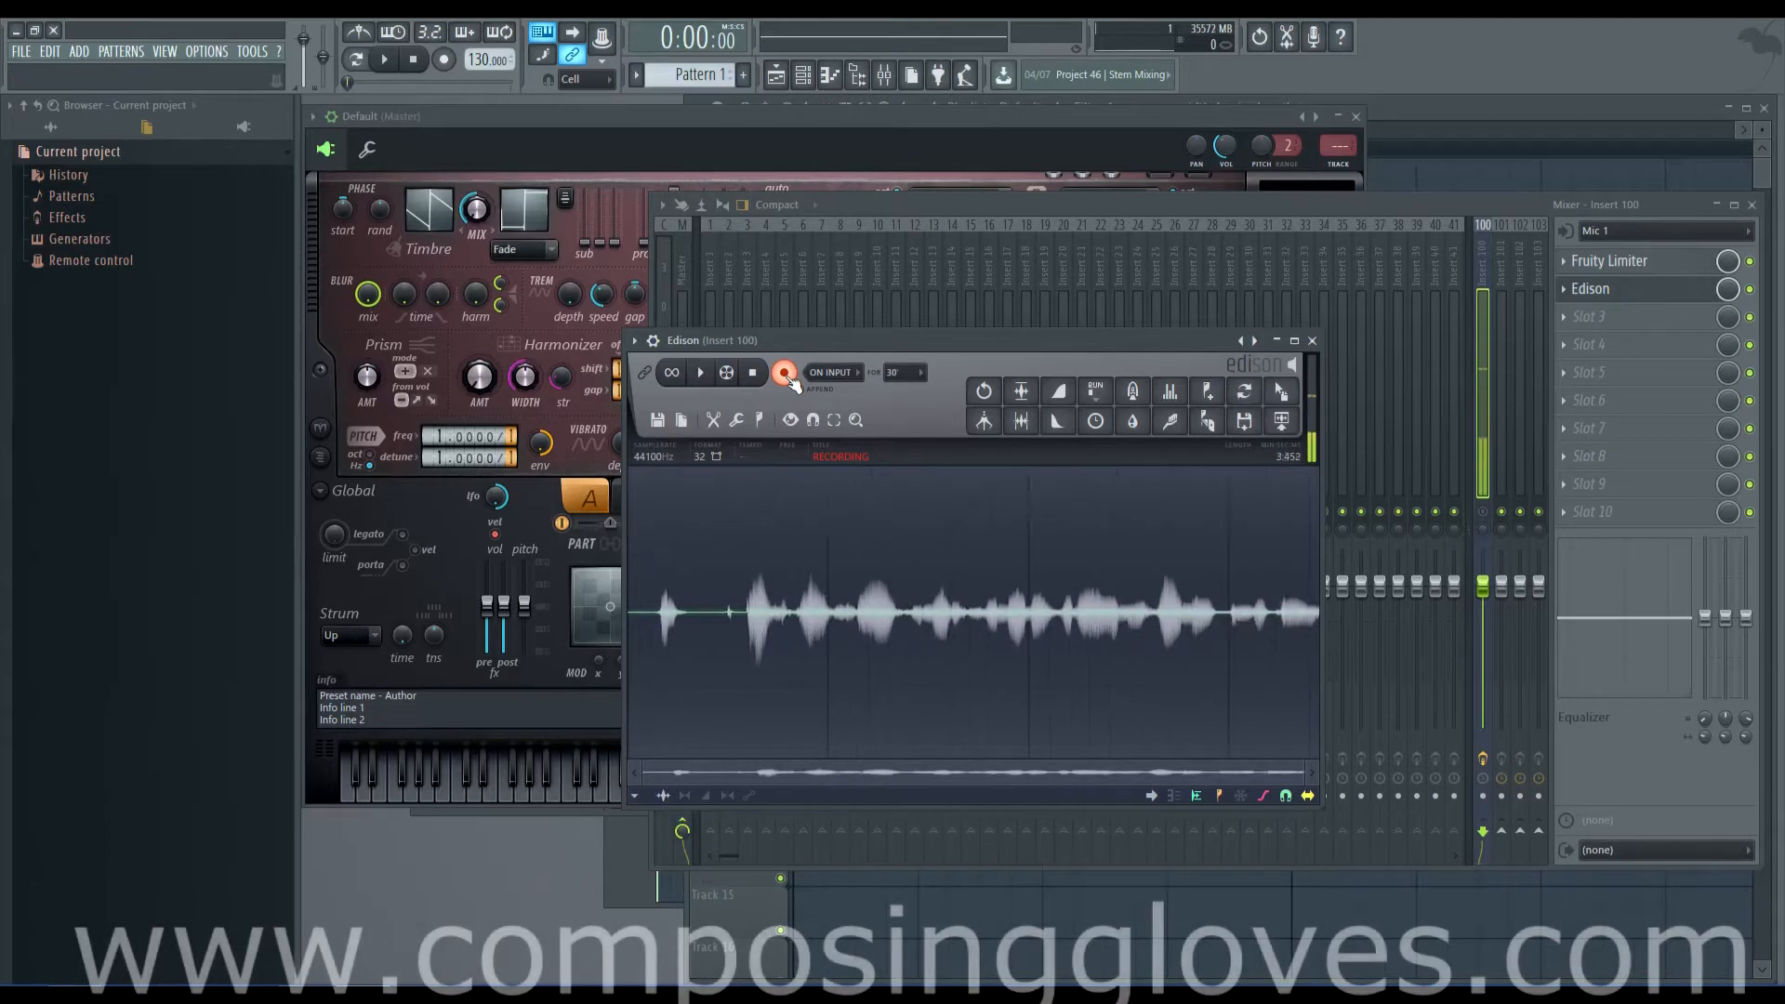
Step: Bring the Harmor synth forward, try the pluck blur toggle and adjust the pluck decay length
left_click(1103, 124)
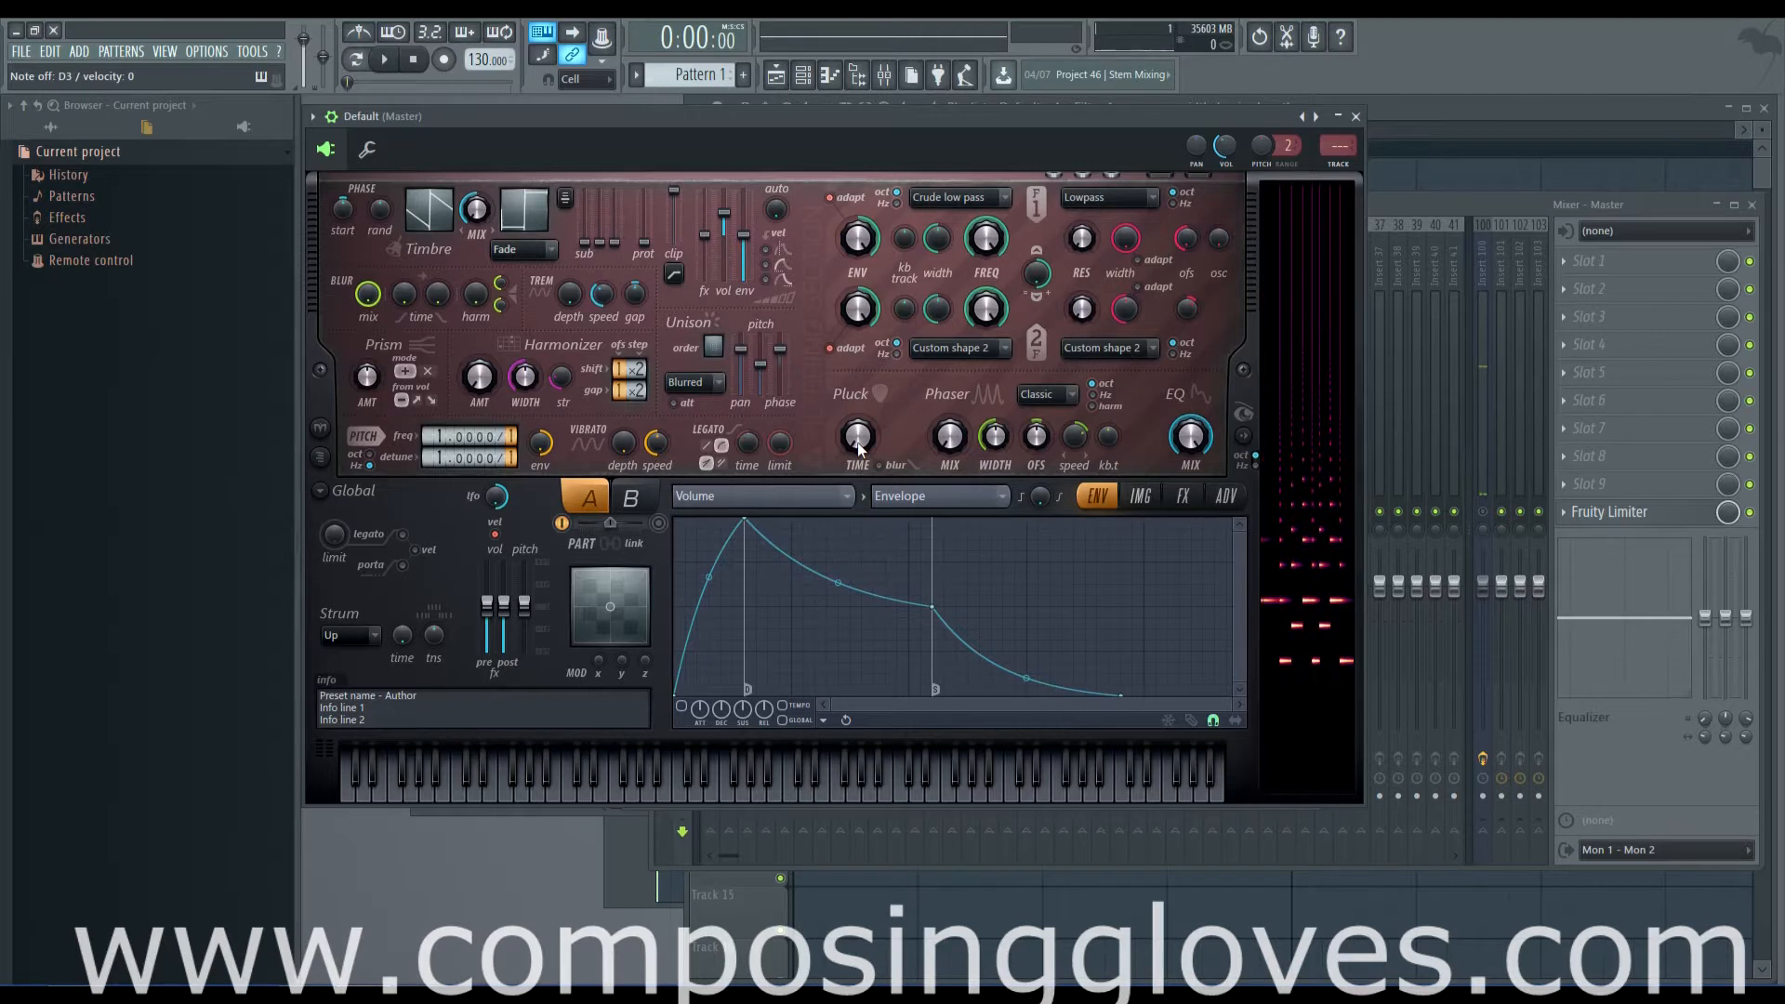
left_click(860, 449)
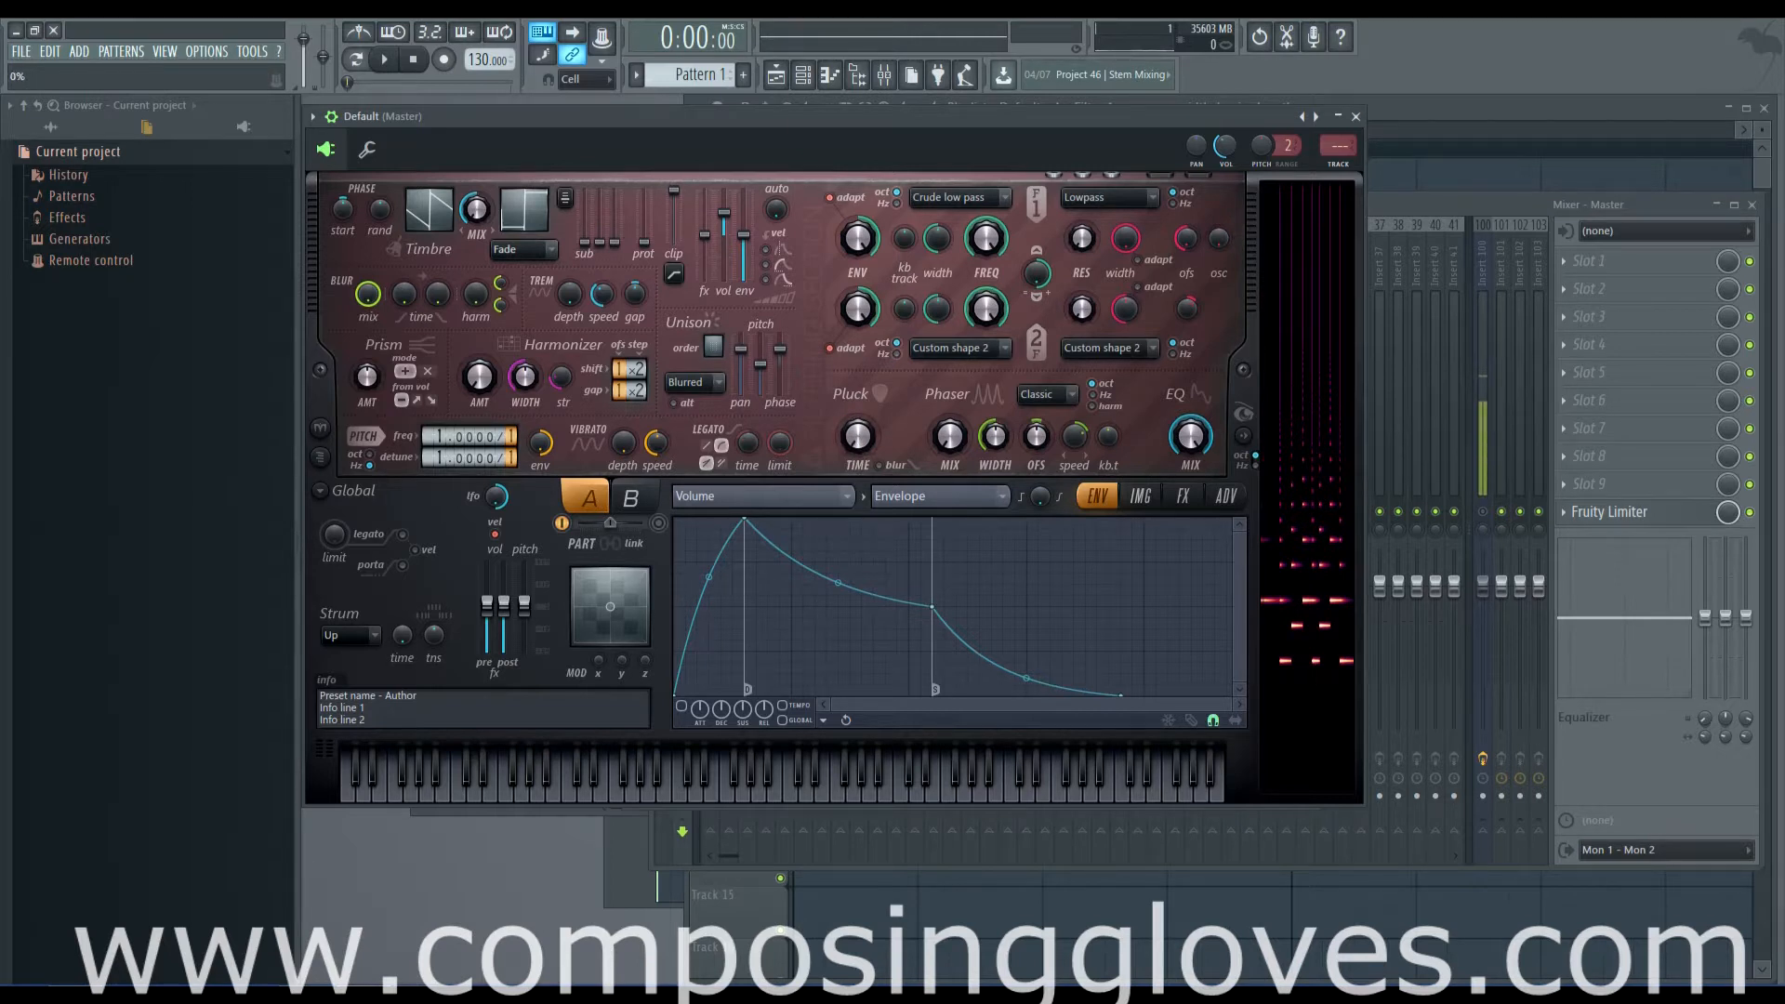
left_click(879, 465)
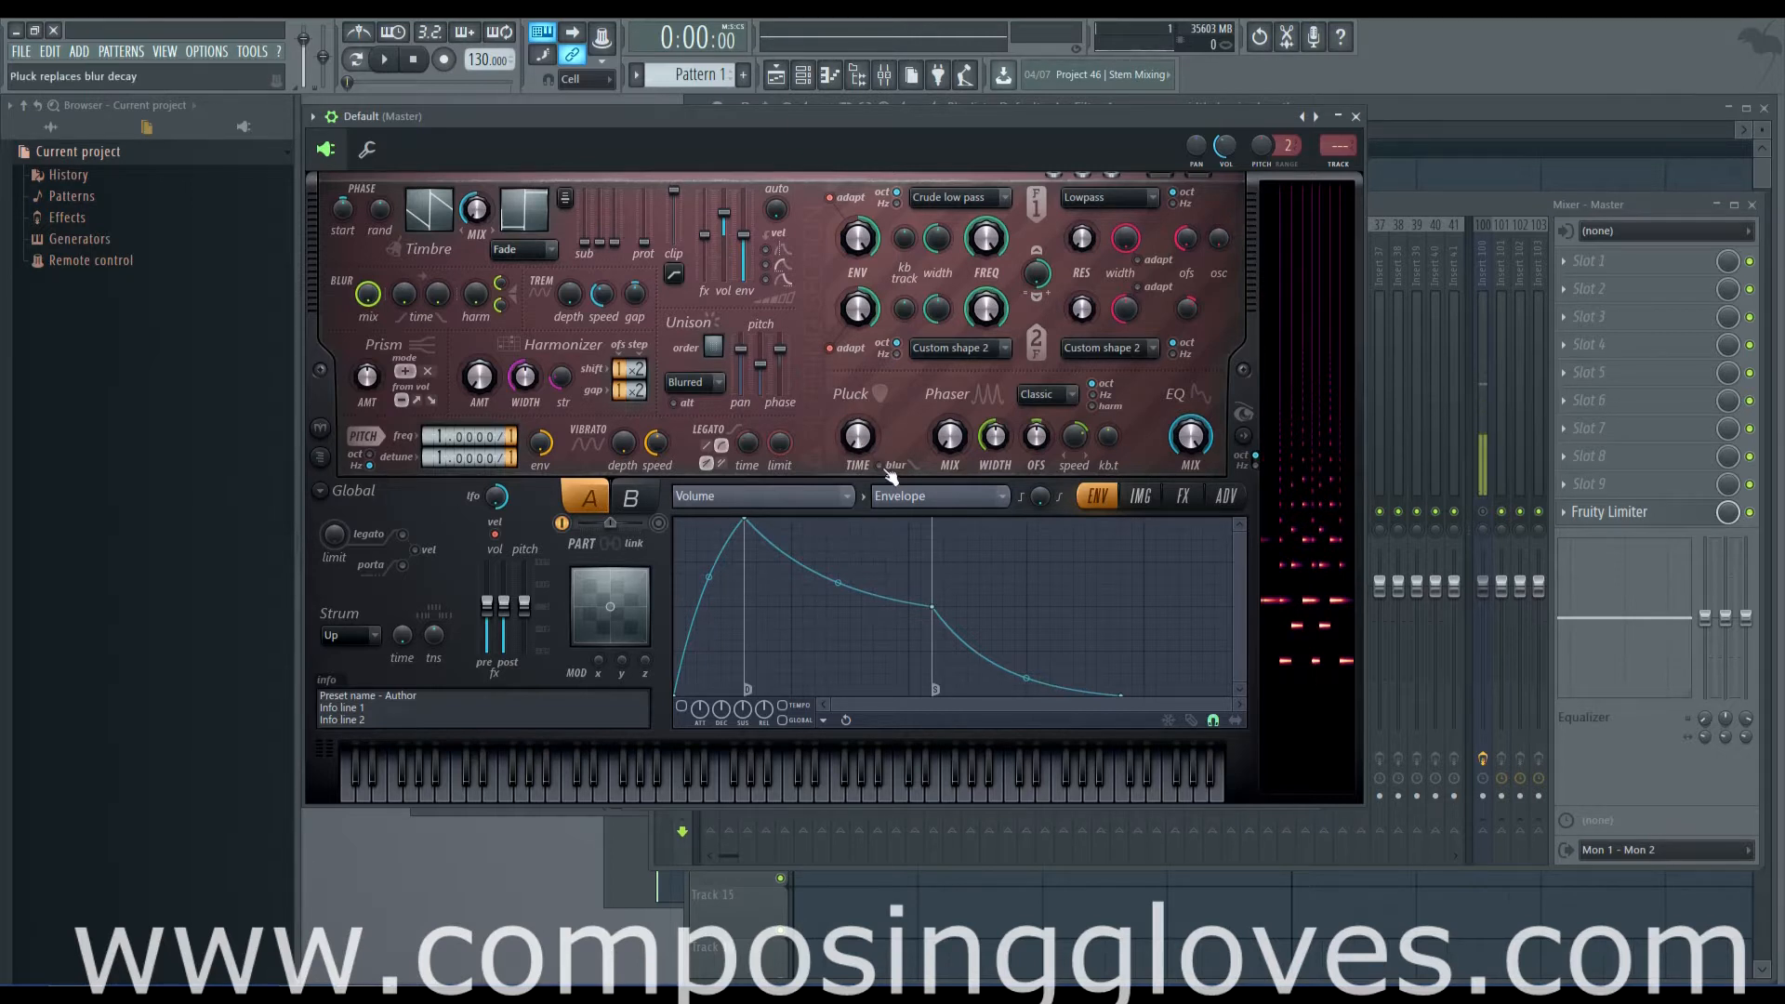
left_click(965, 251)
left_click_drag(861, 437, 860, 372)
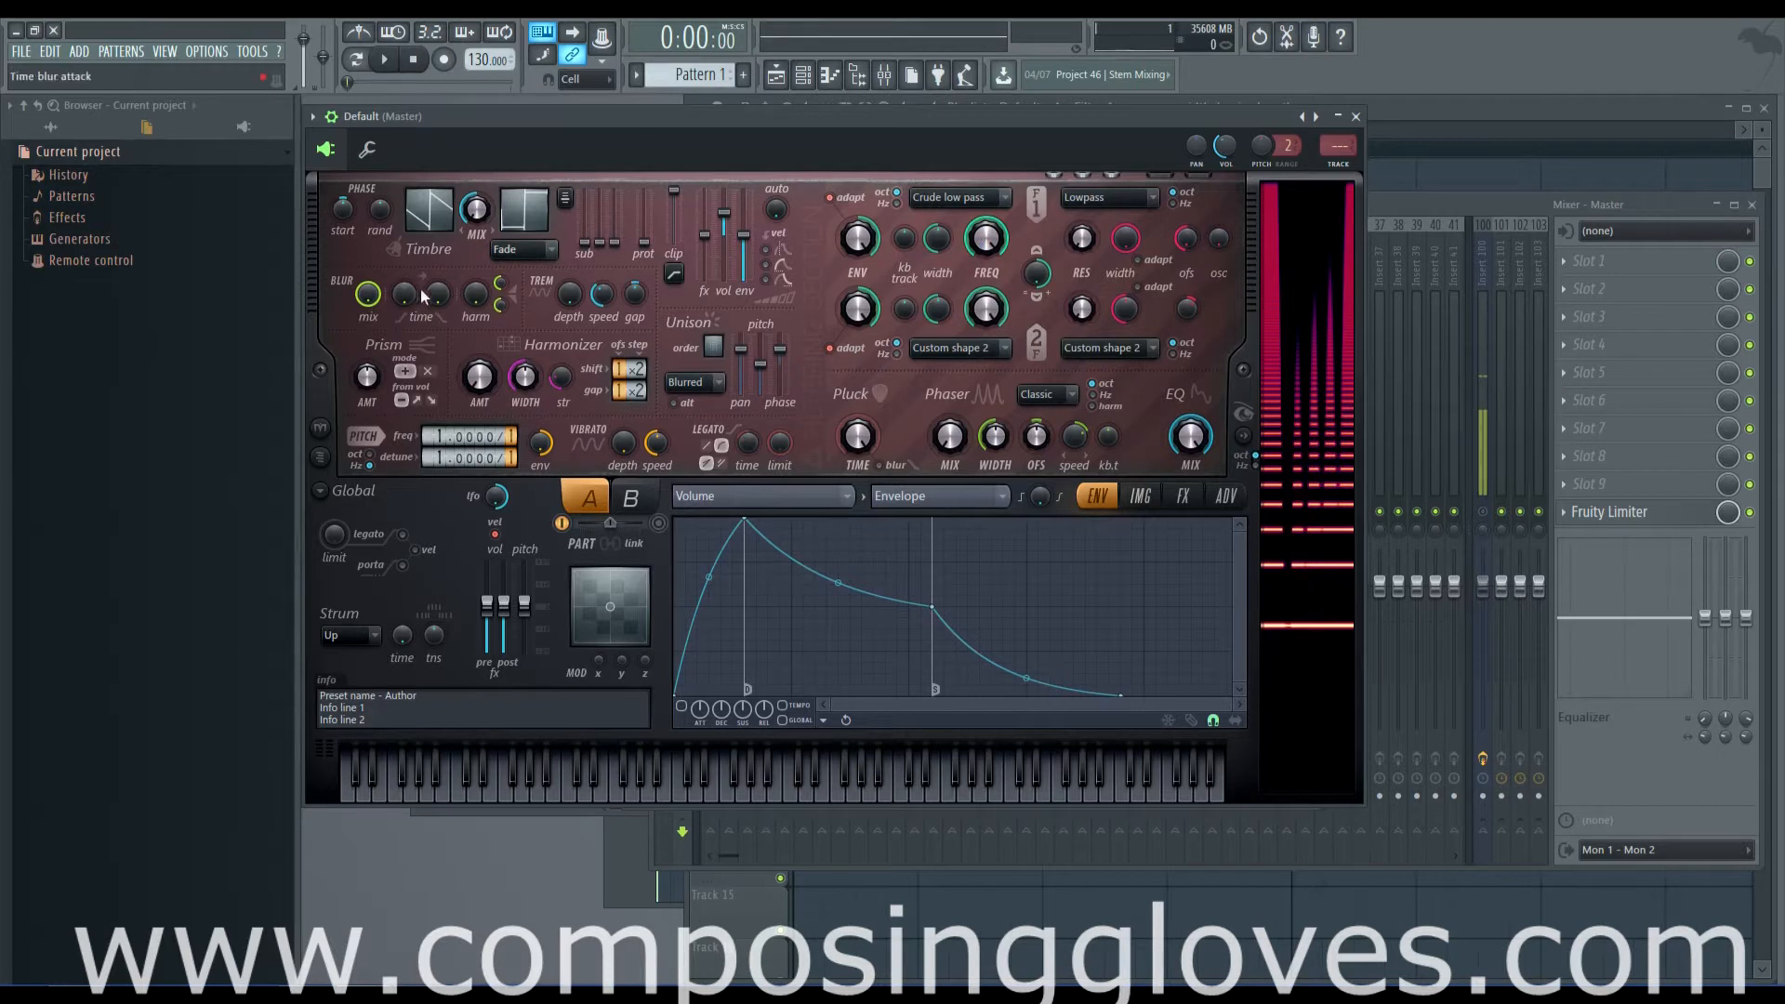
Step: Raise the time blur decay and lower the filter 1 frequency to try blur without pluck
left_click_drag(437, 295, 437, 291)
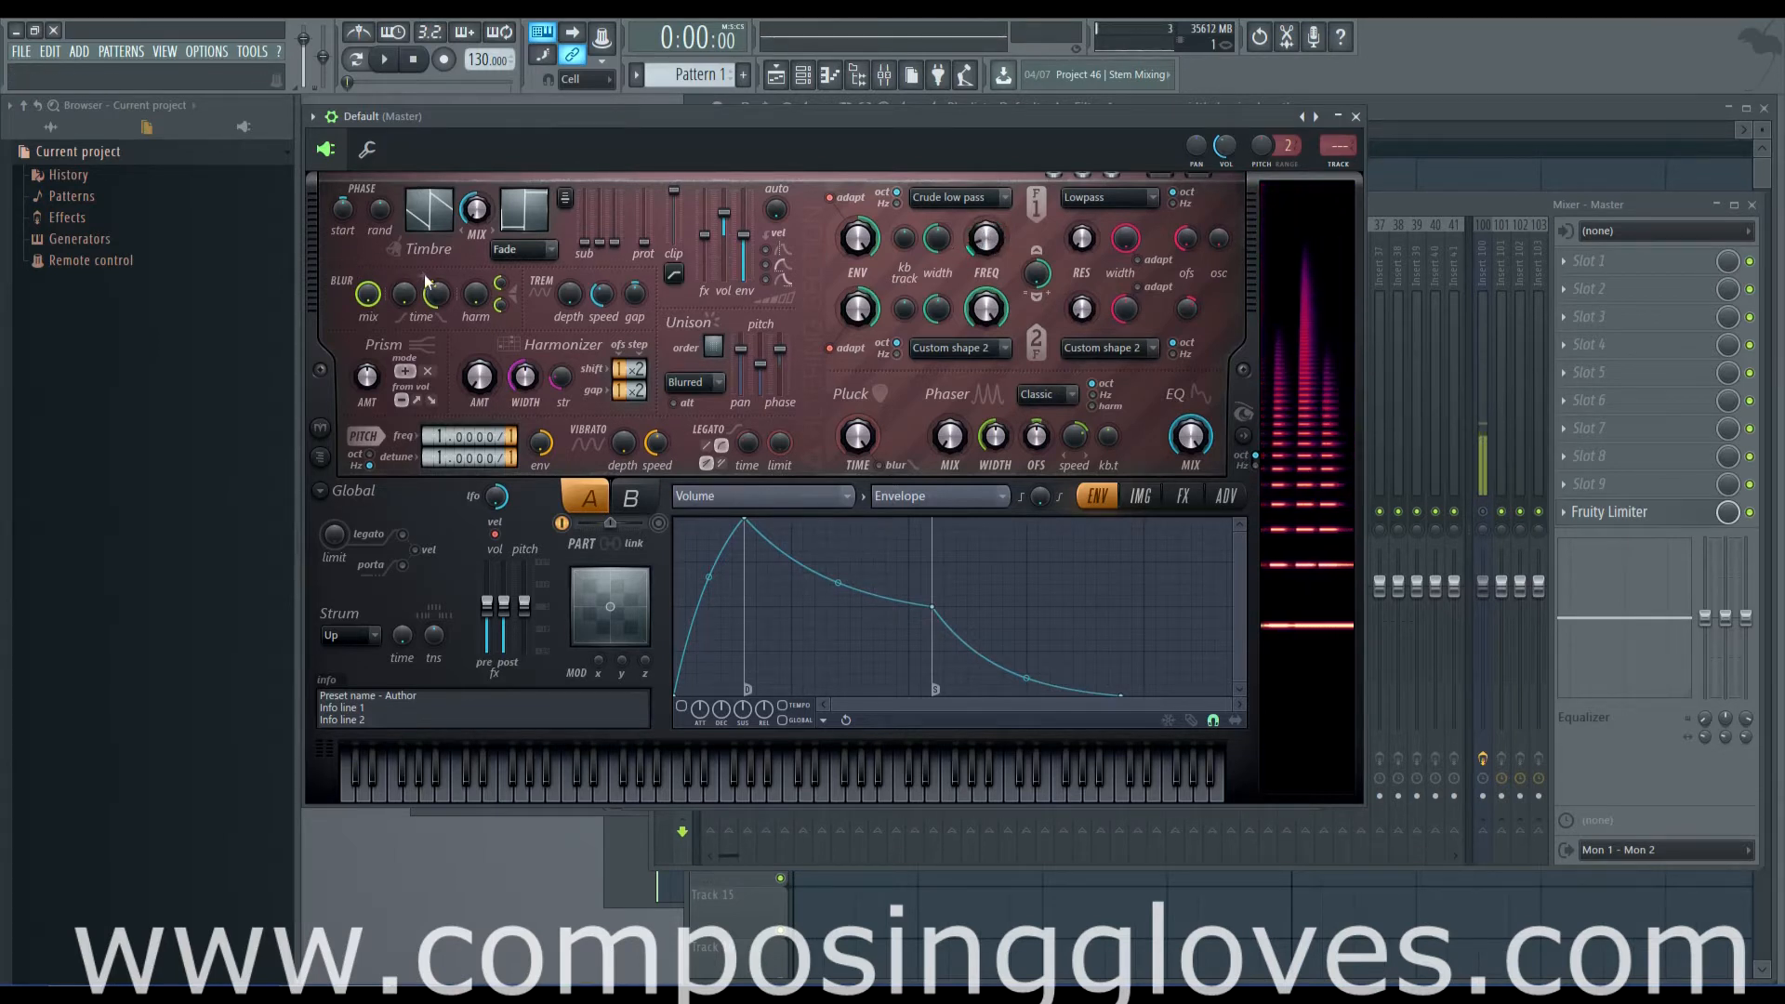
left_click_drag(436, 294, 436, 269)
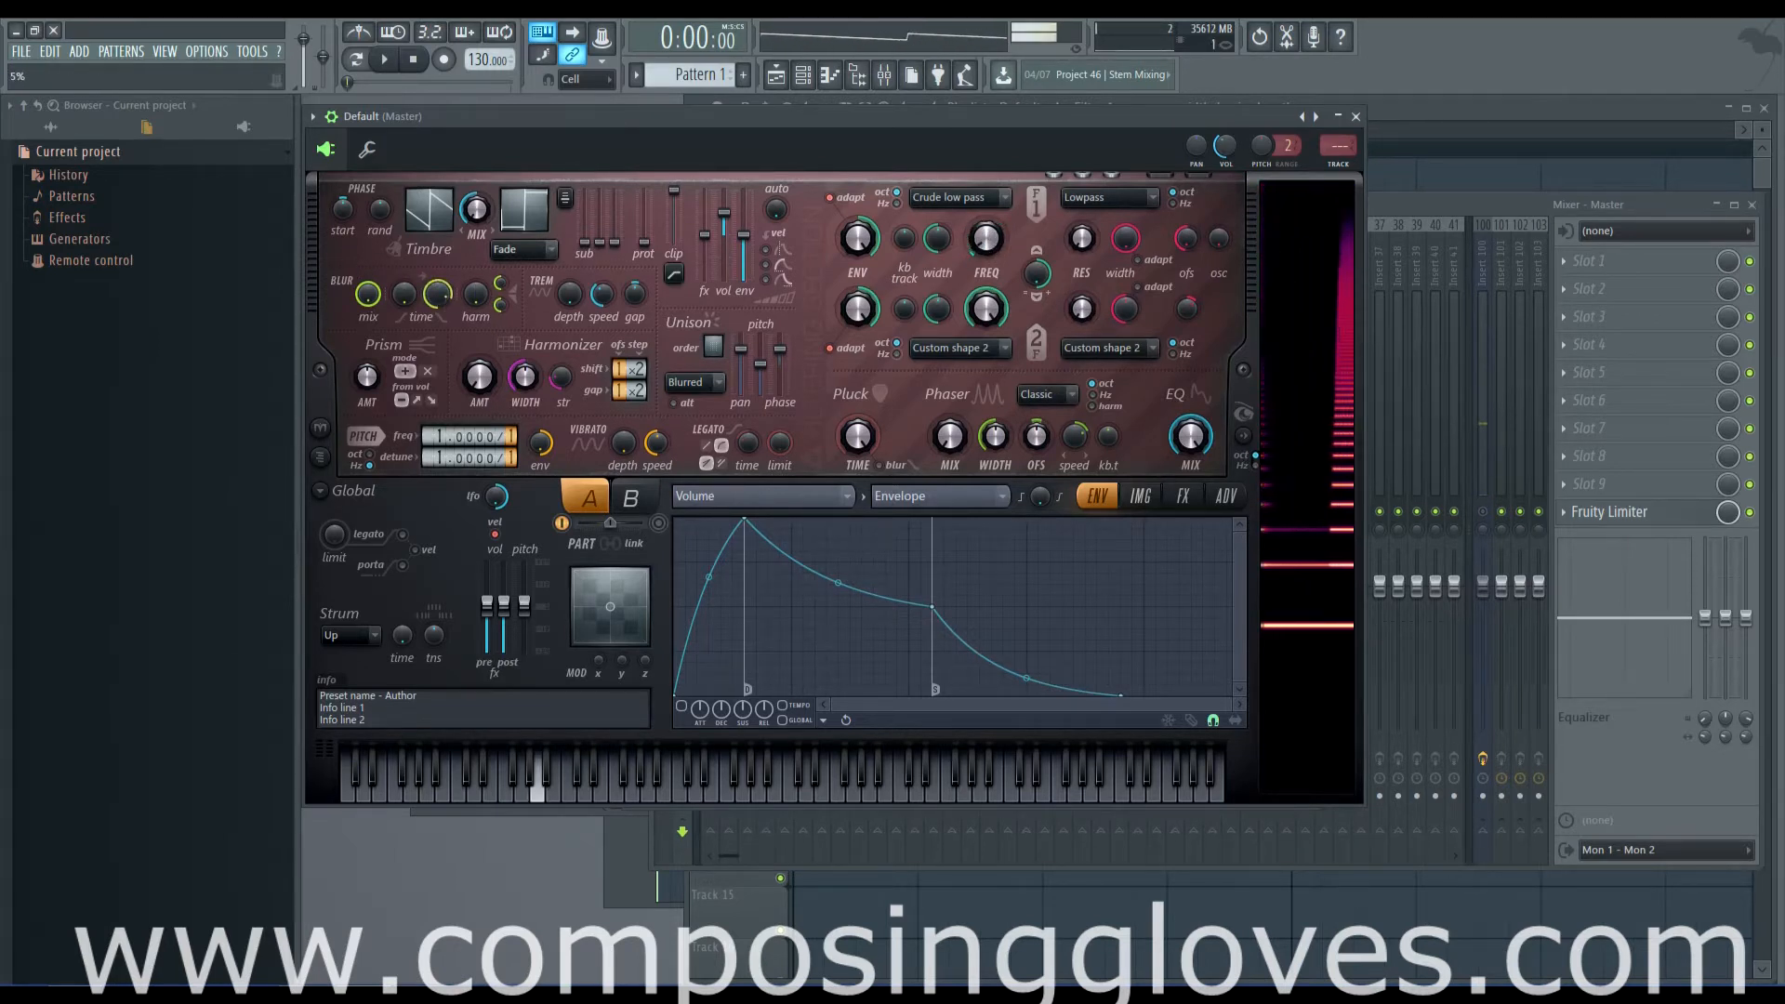
left_click_drag(991, 249, 991, 297)
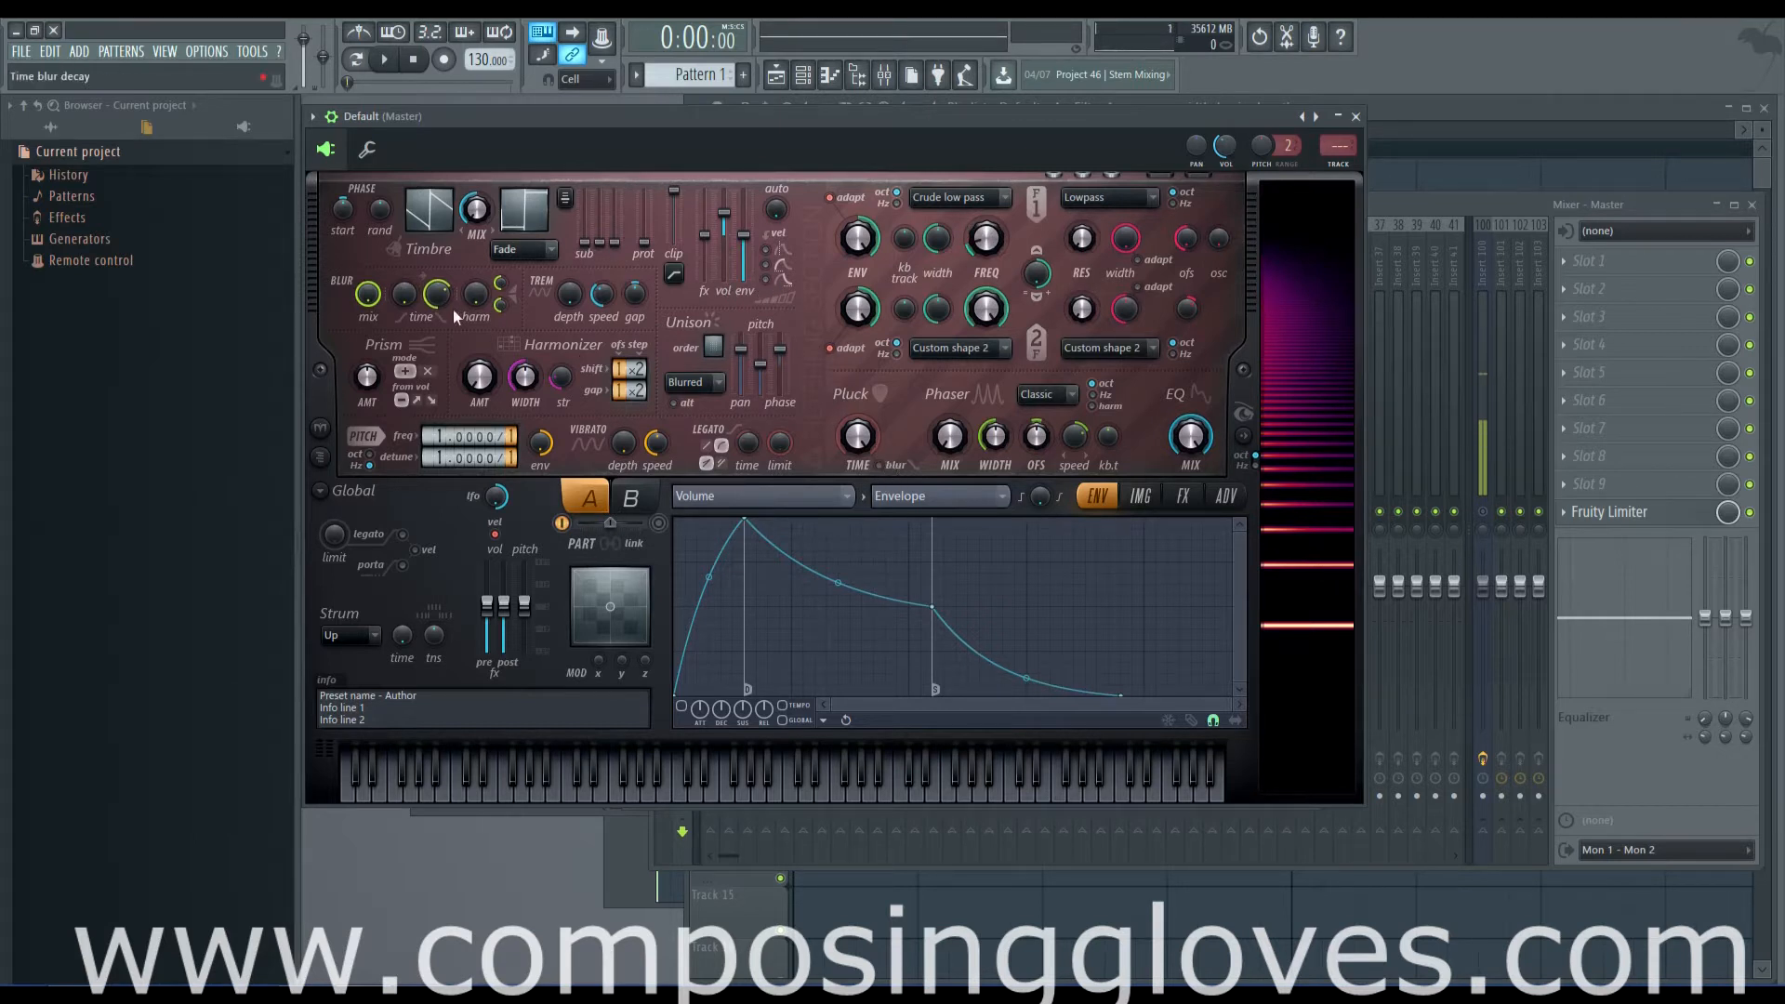
Step: Enable pluck blur and vary the pluck decay length together with the filter 1 frequency
left_click(881, 464)
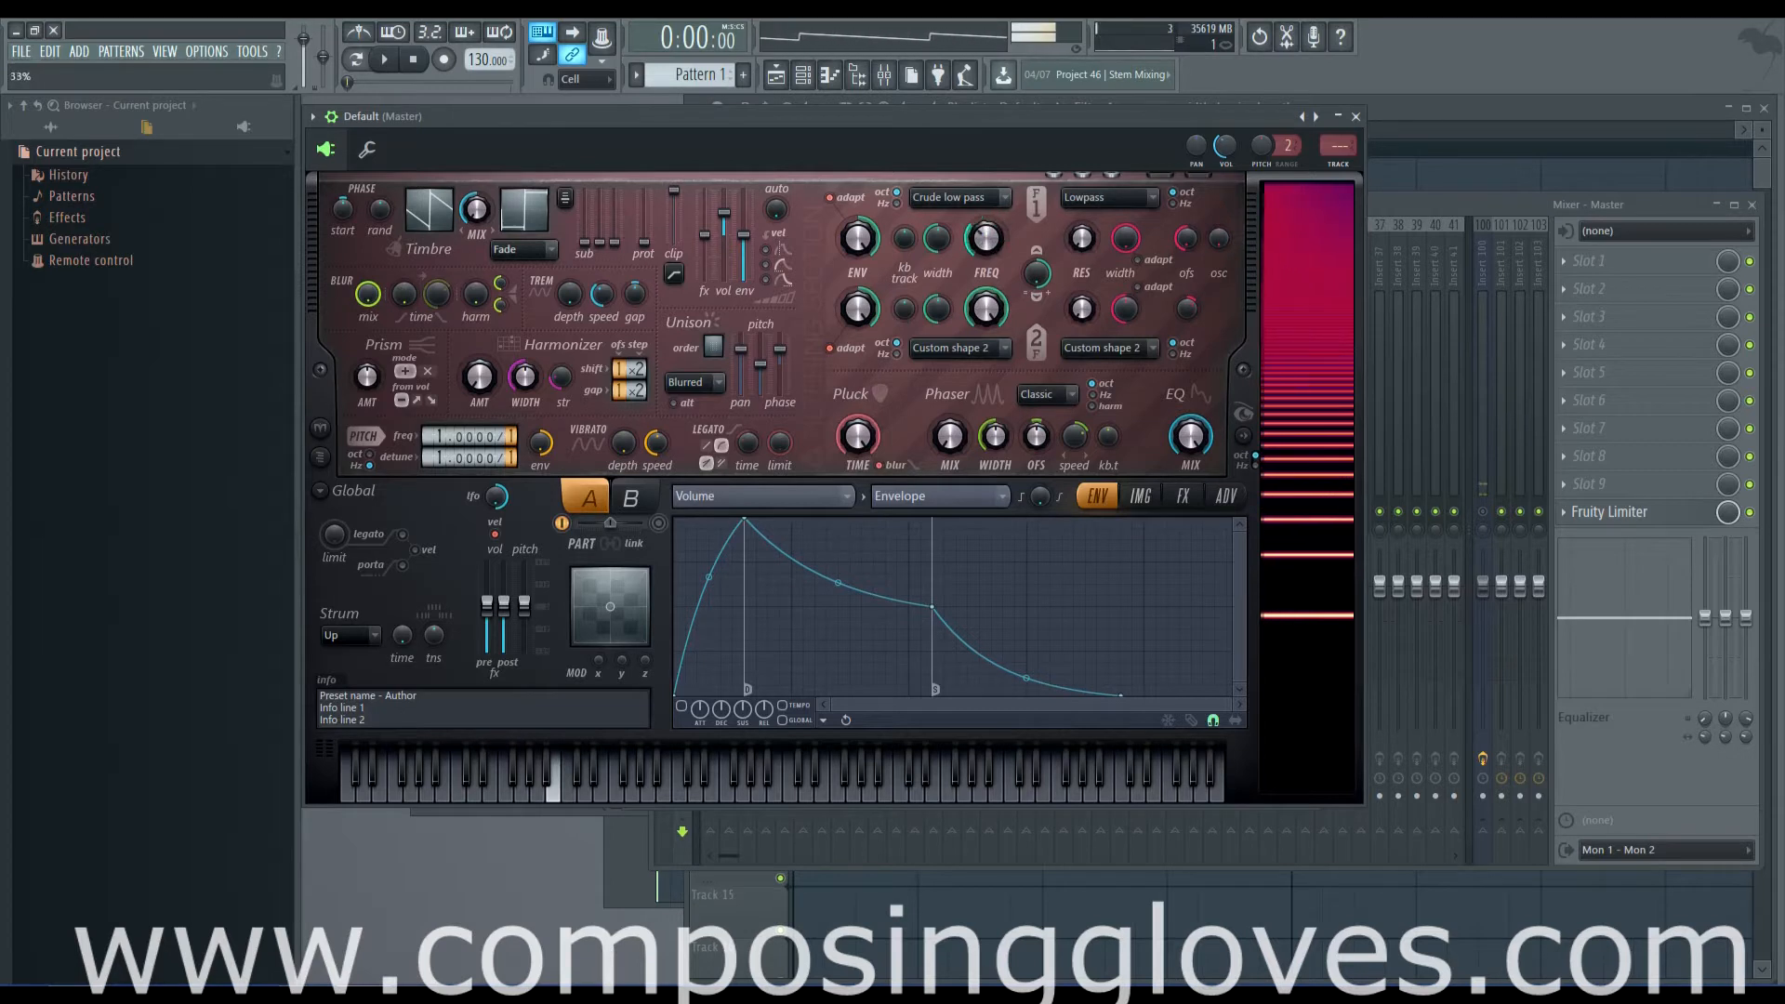
left_click_drag(867, 446, 867, 465)
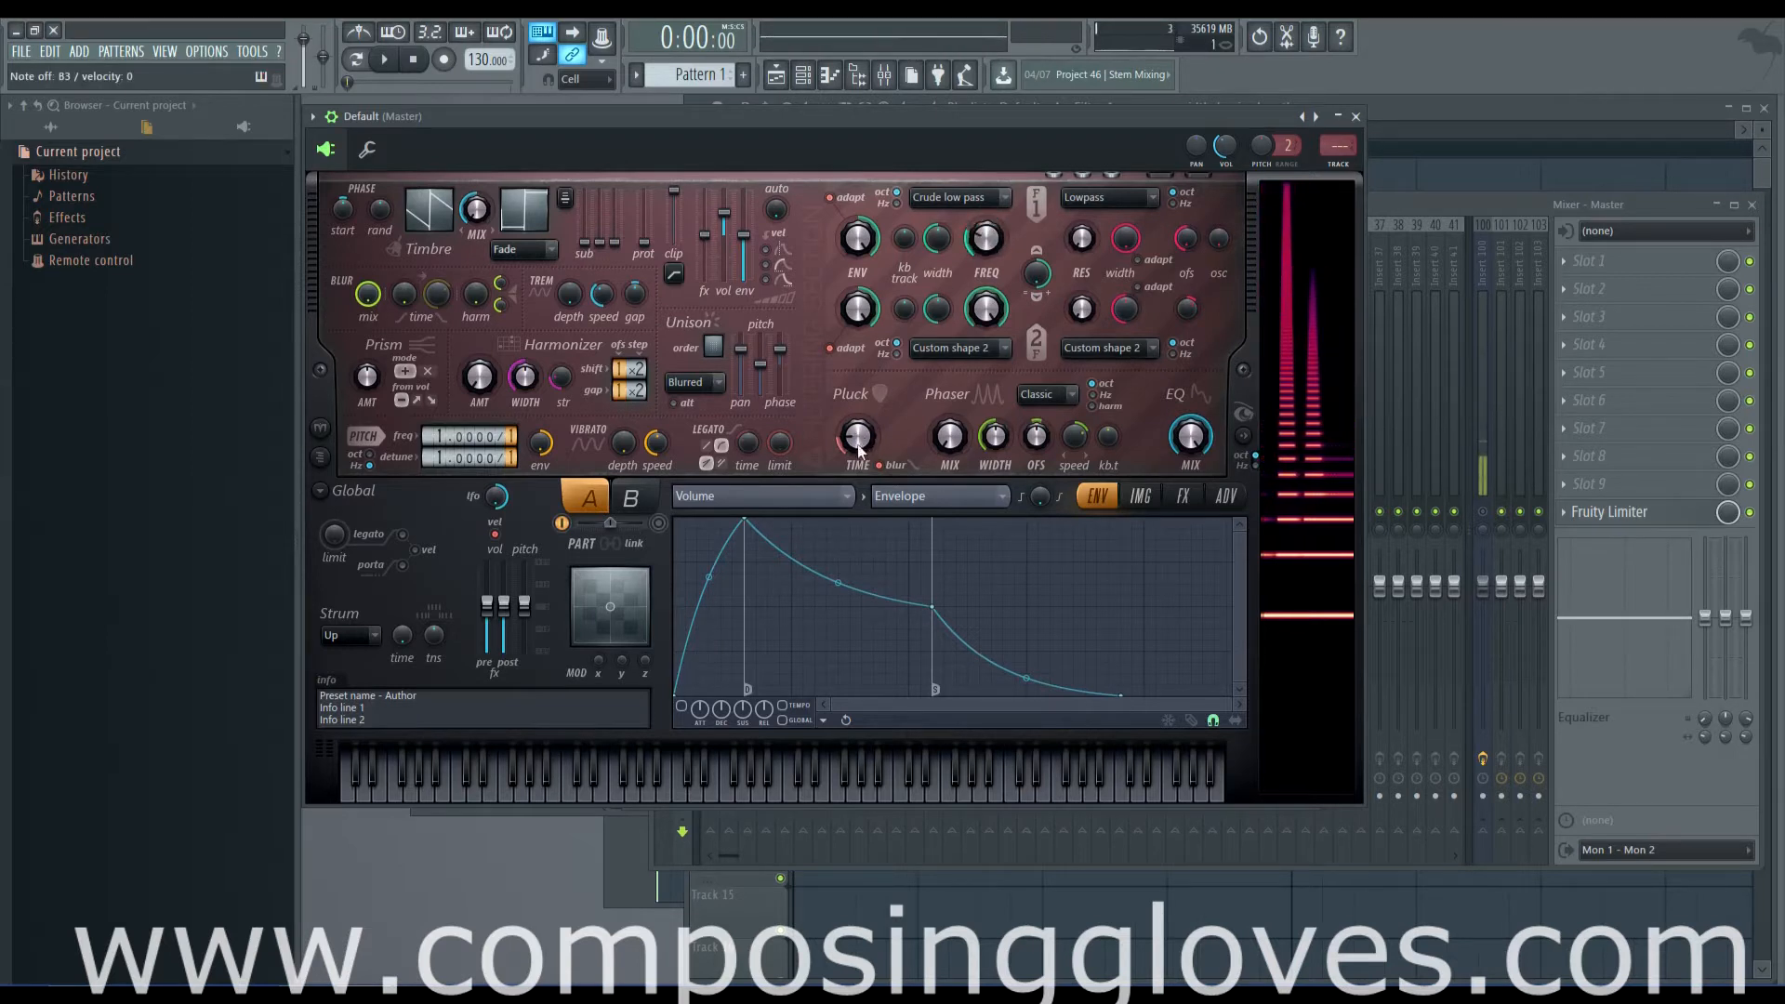
left_click_drag(857, 443, 857, 395)
left_click_drag(985, 243, 984, 248)
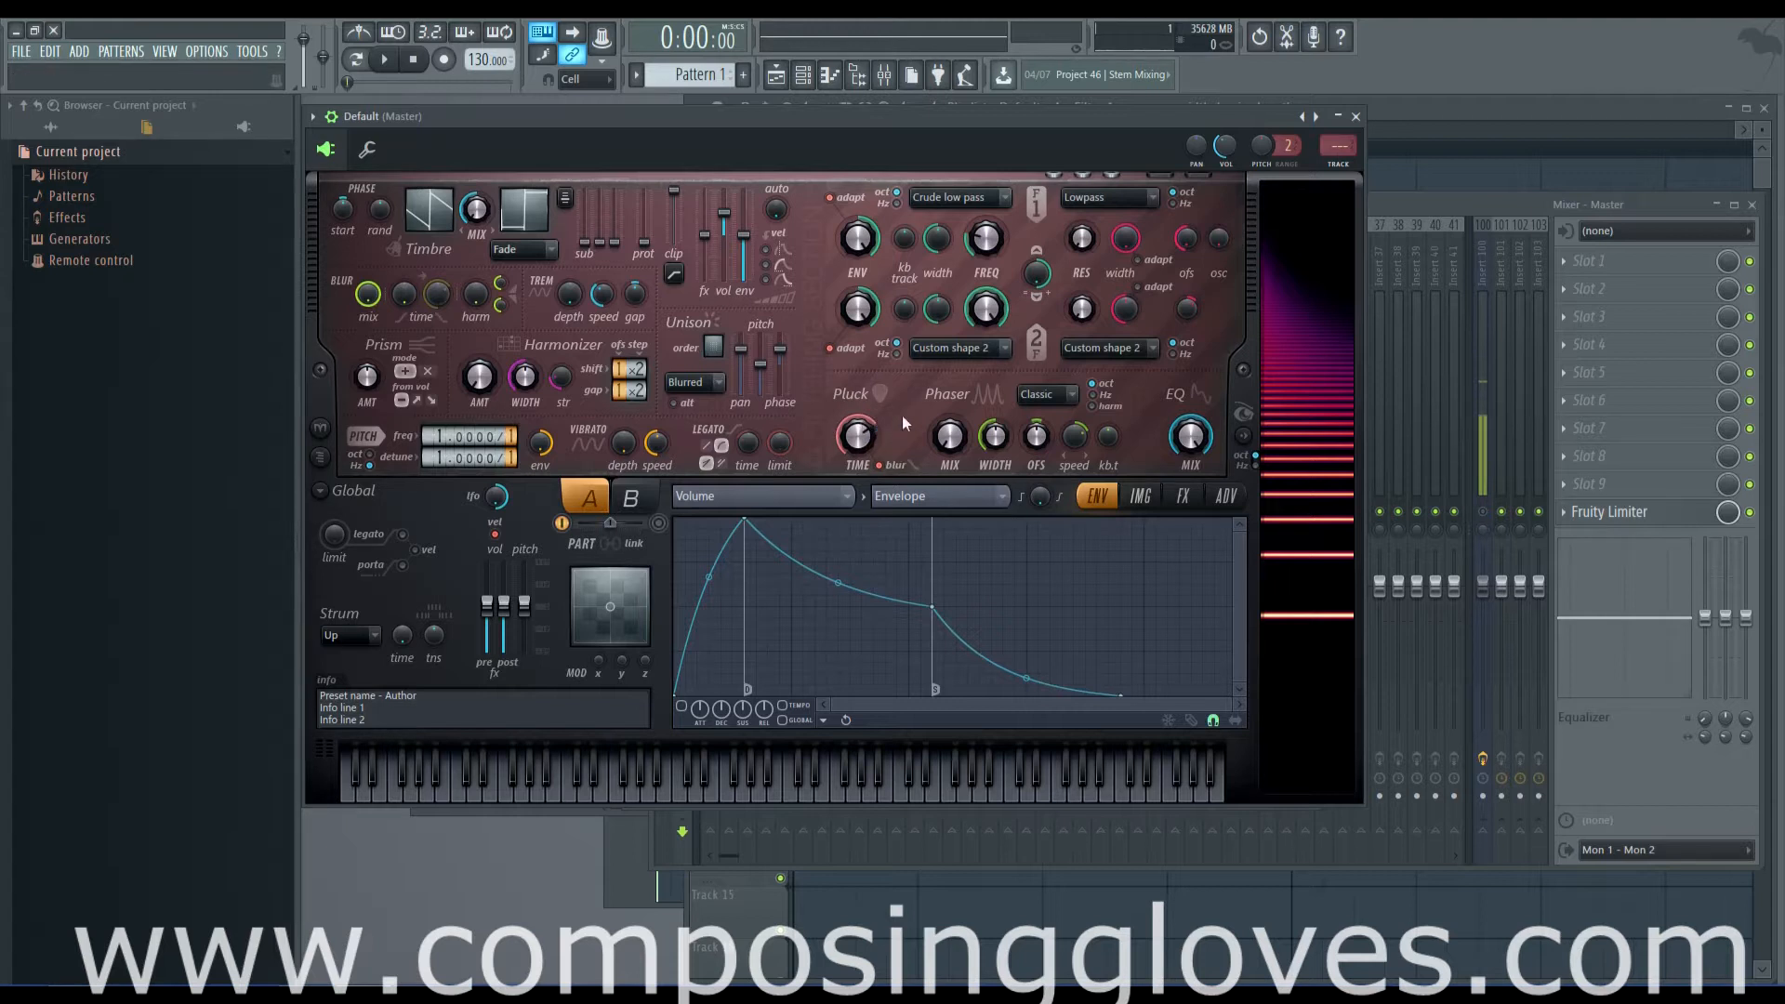
left_click_drag(872, 442, 872, 502)
Step: Open the articulator for the pluck decay length and show the Pluck shape curve in the envelope editor
right_click(862, 443)
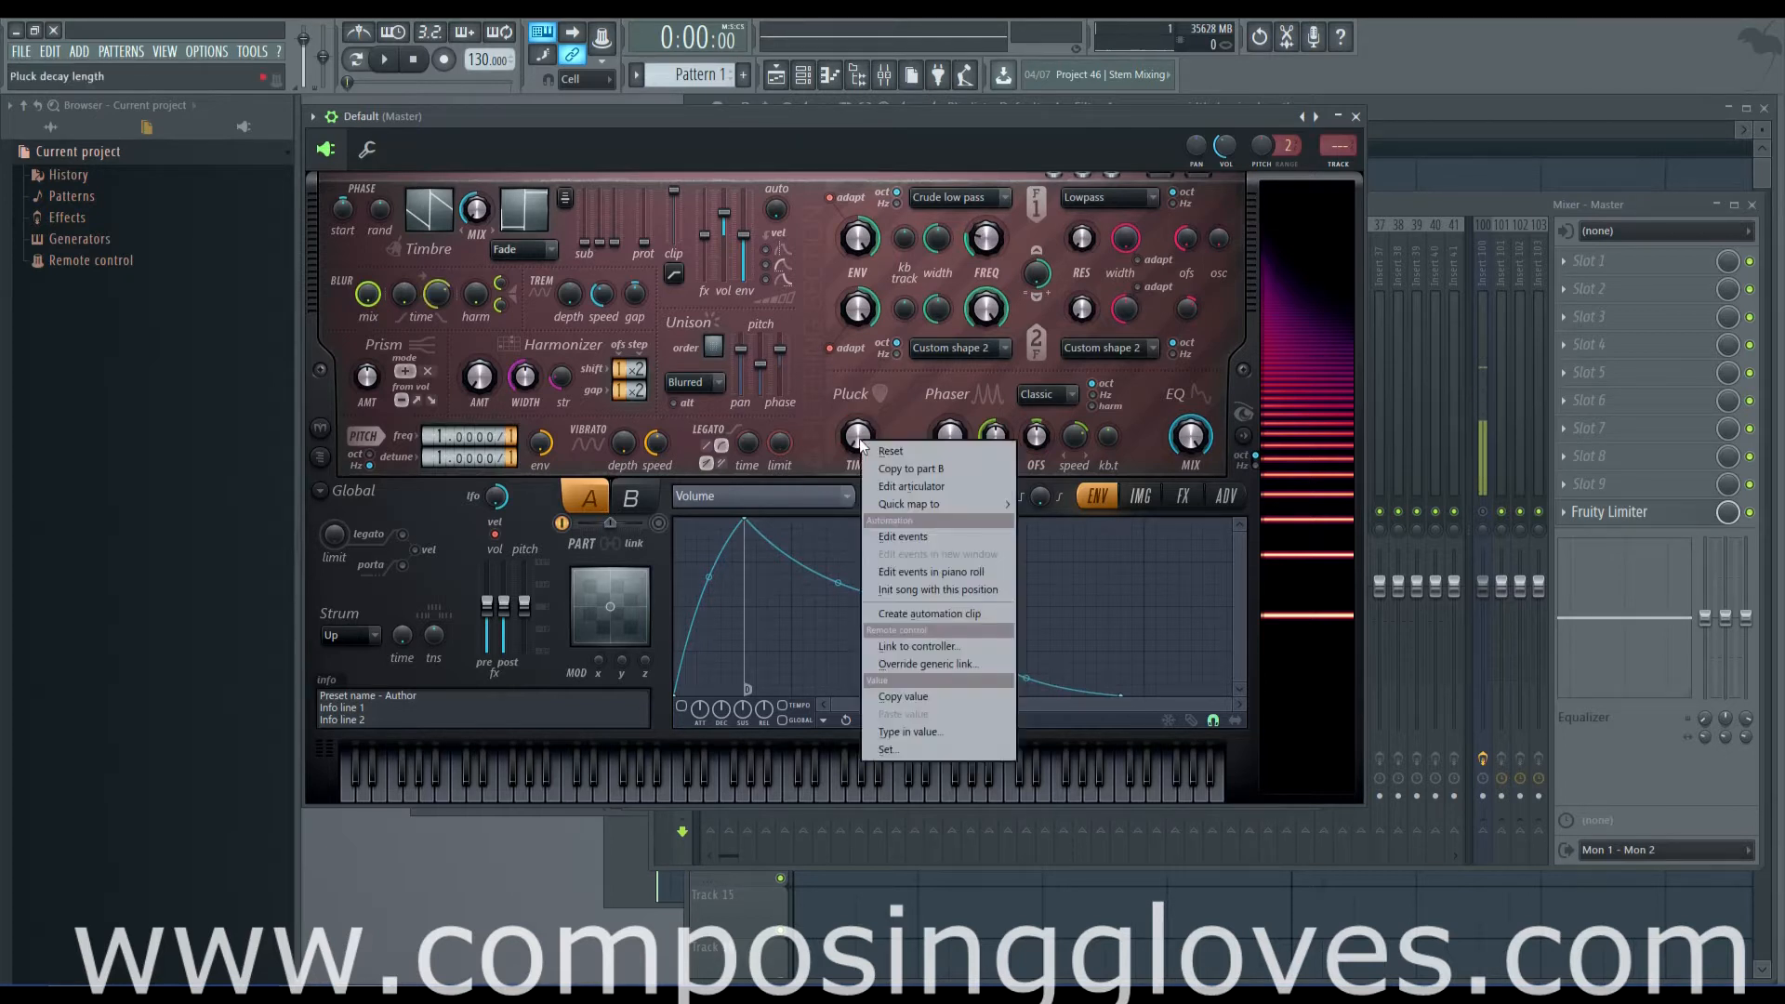
left_click(991, 484)
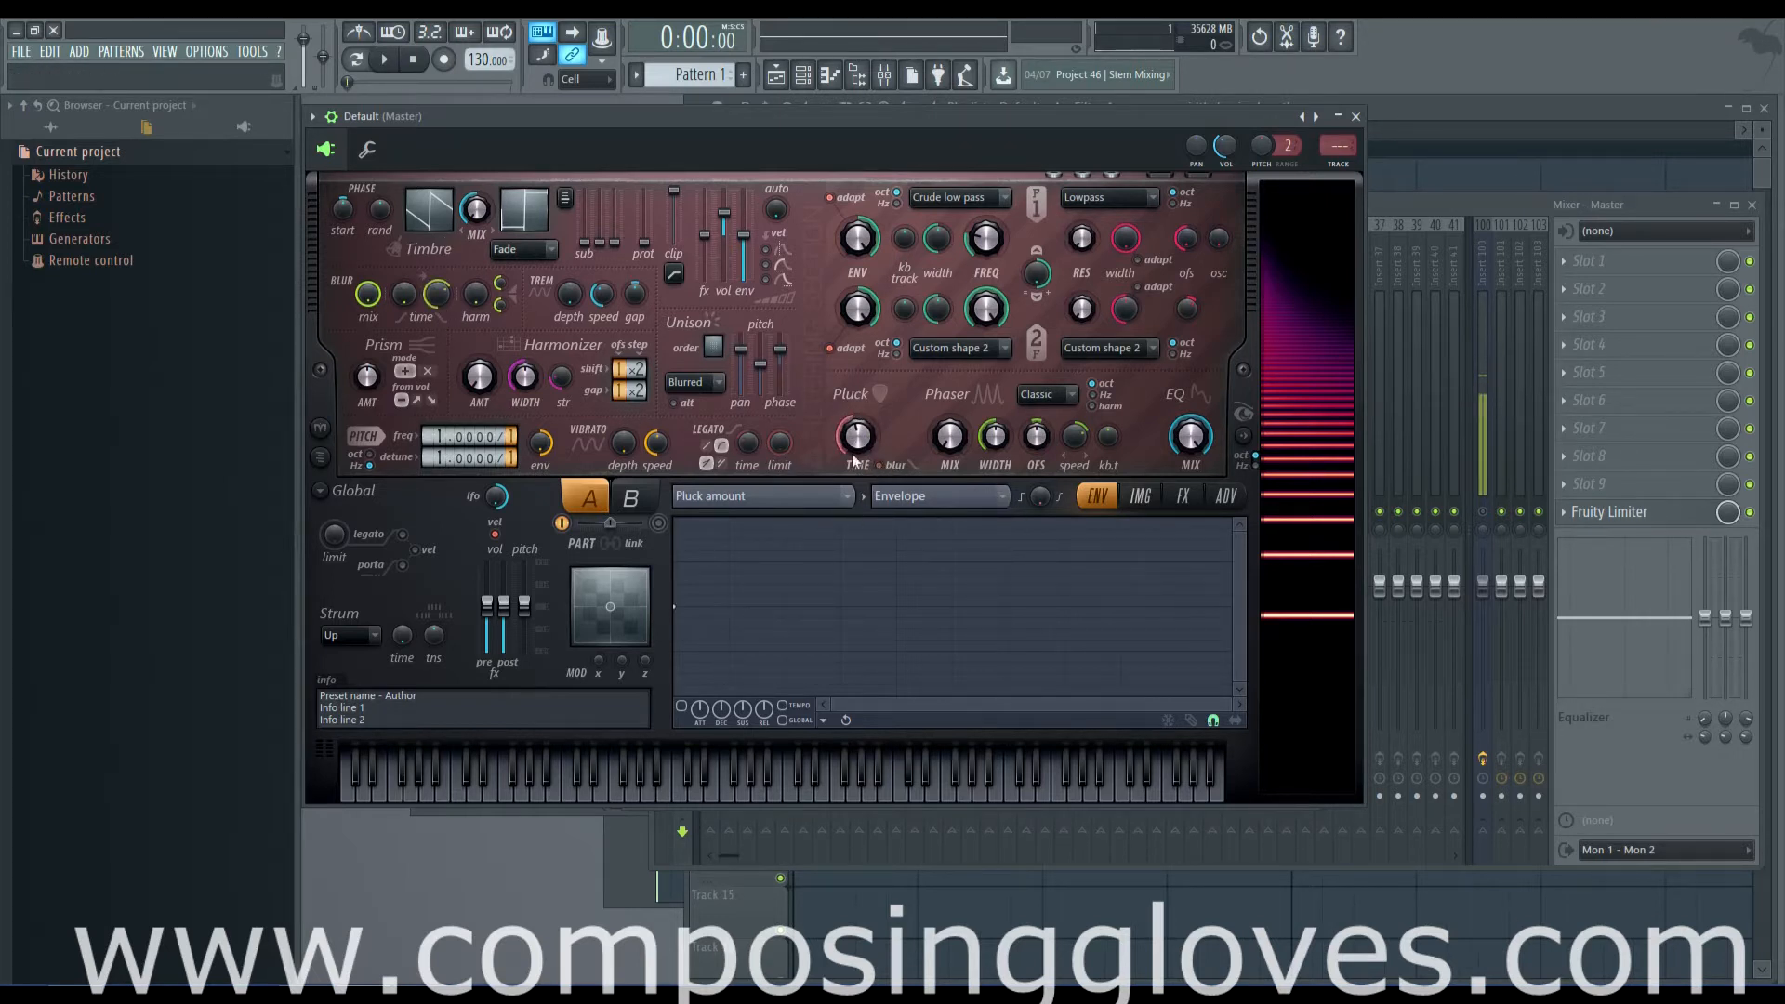
left_click(835, 500)
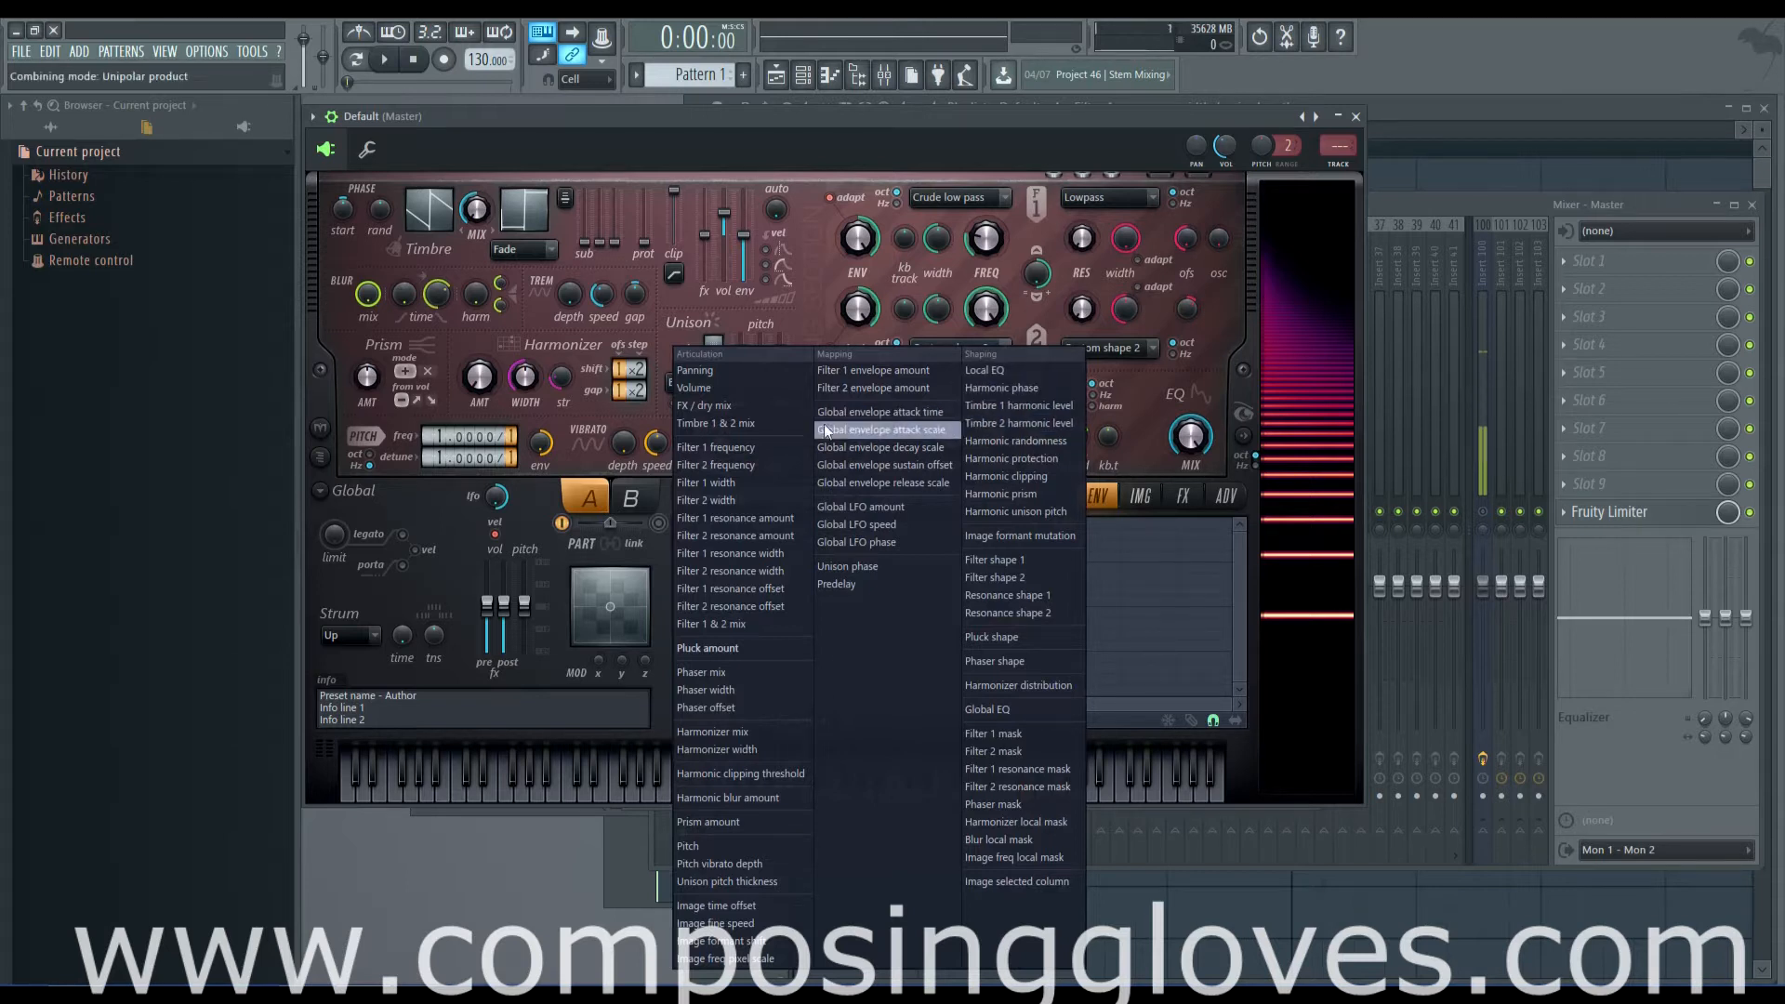
left_click(1023, 638)
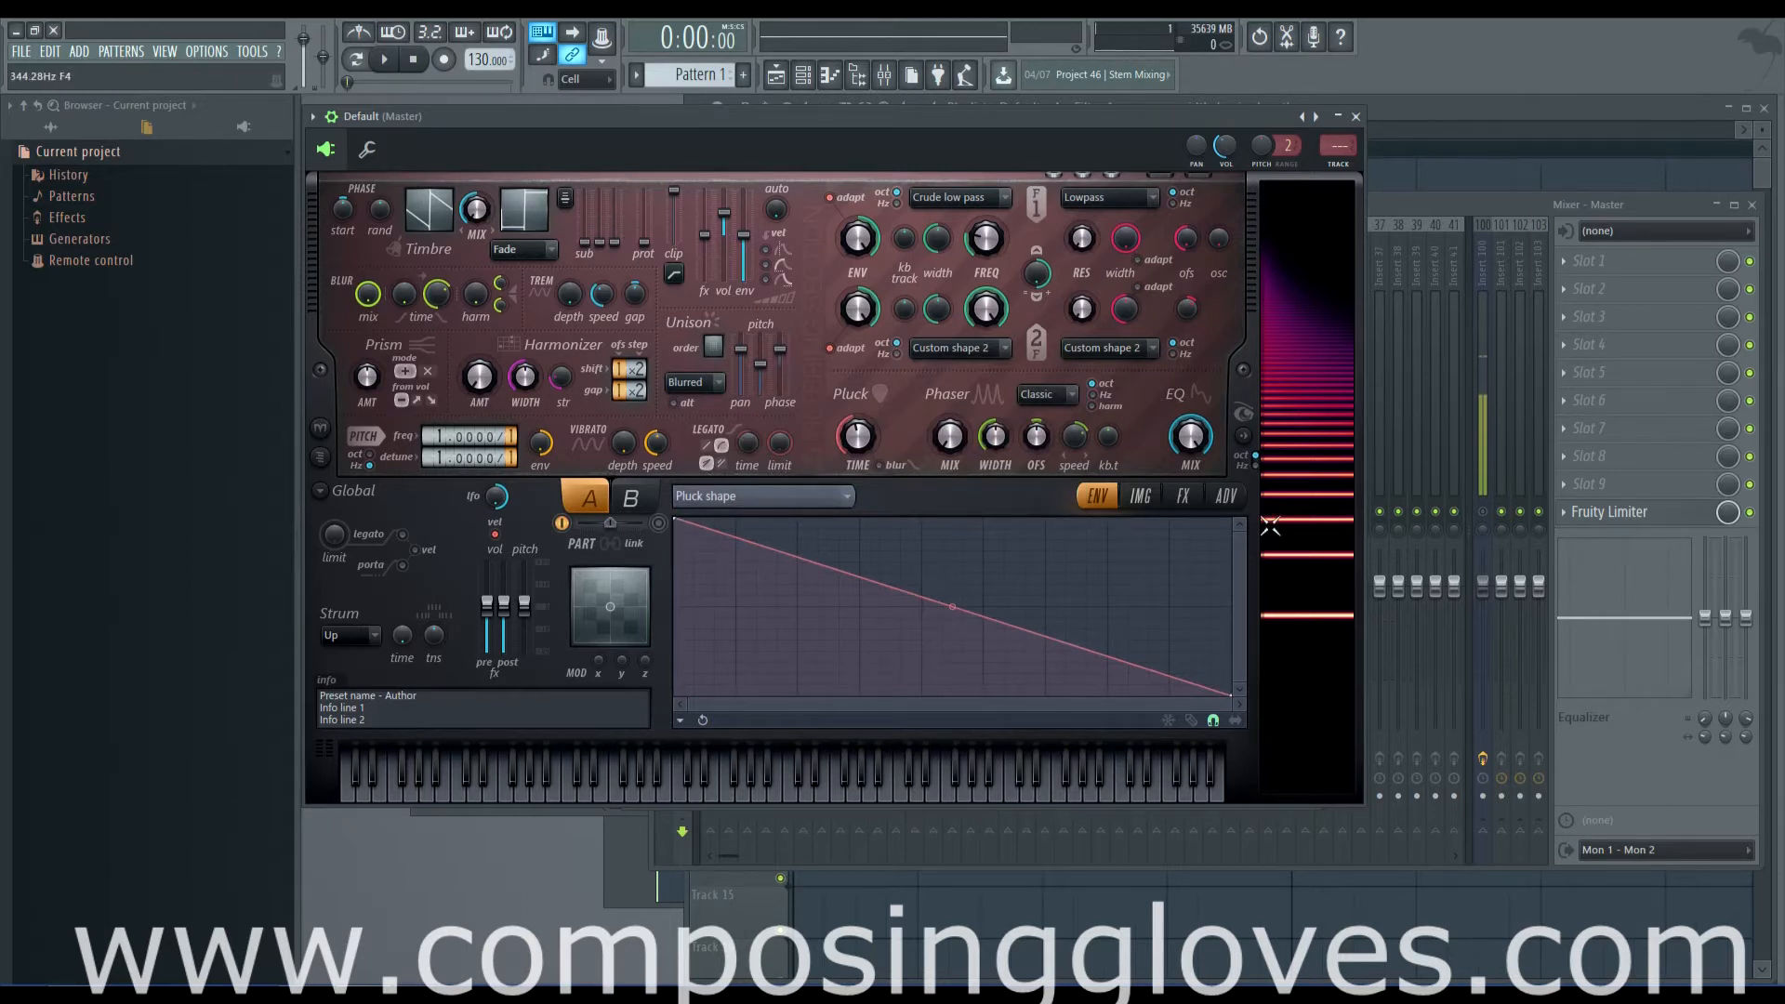
Step: Adjust the pluck decay length and the time blur decay
left_click_drag(859, 436, 859, 483)
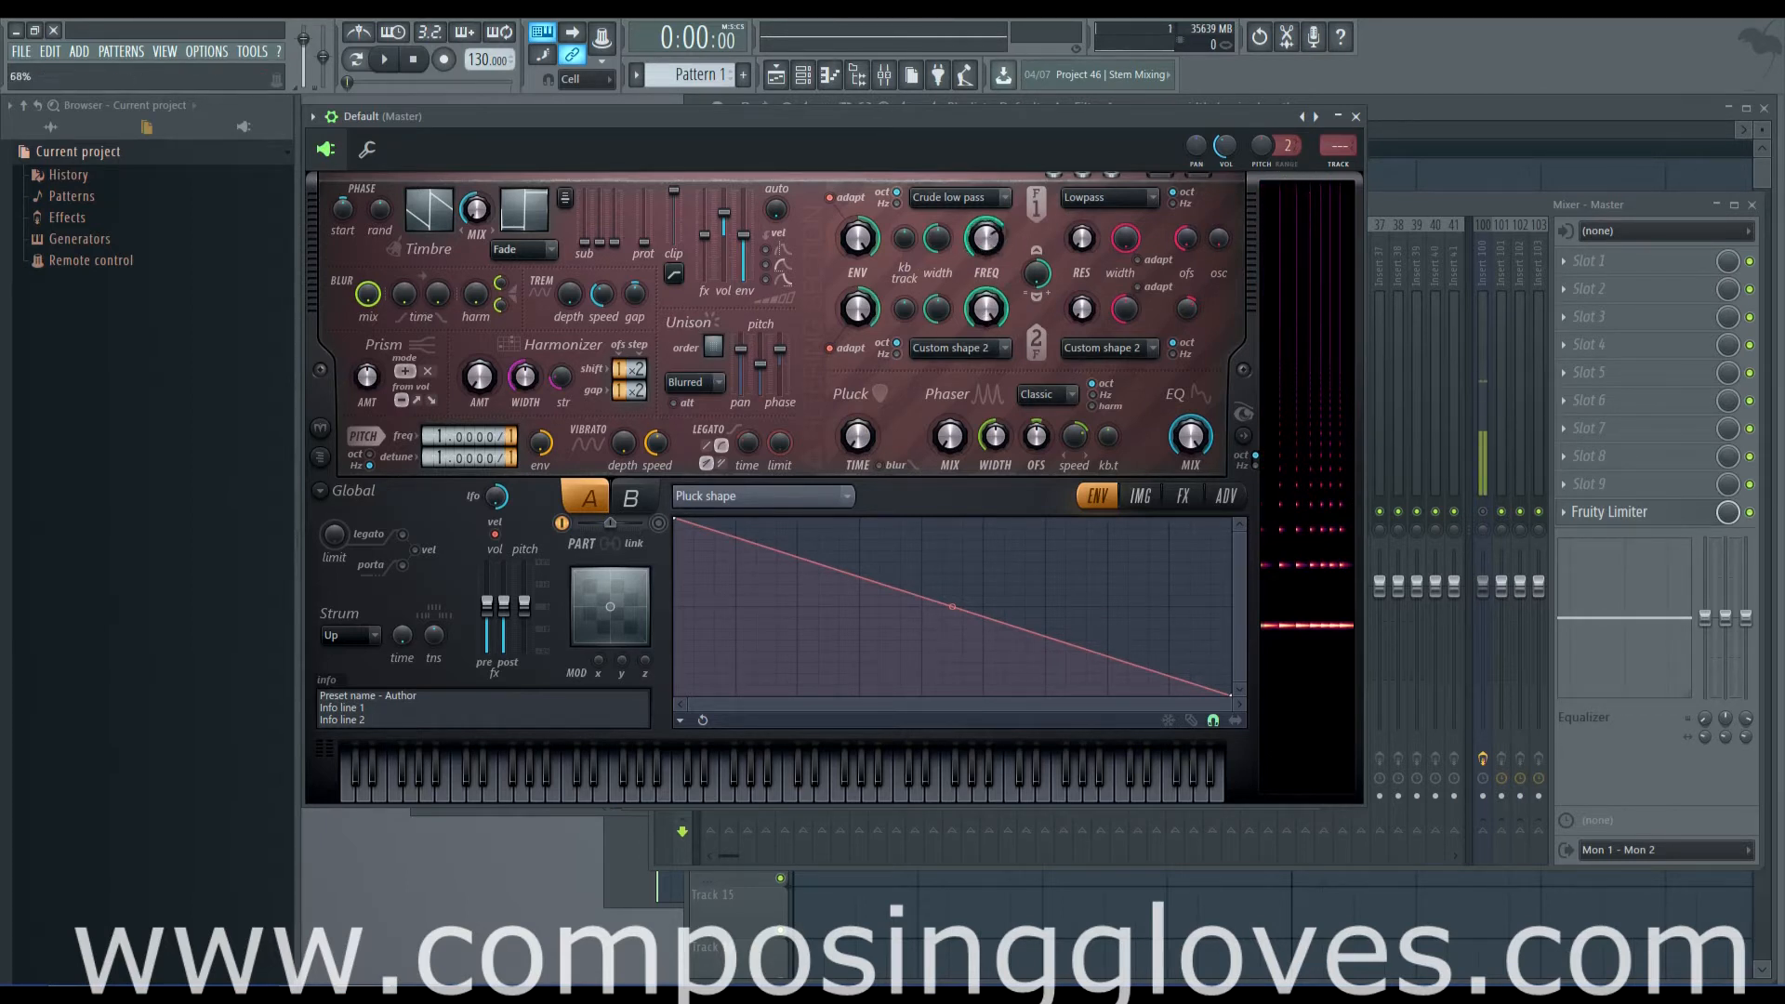
left_click_drag(443, 299, 442, 279)
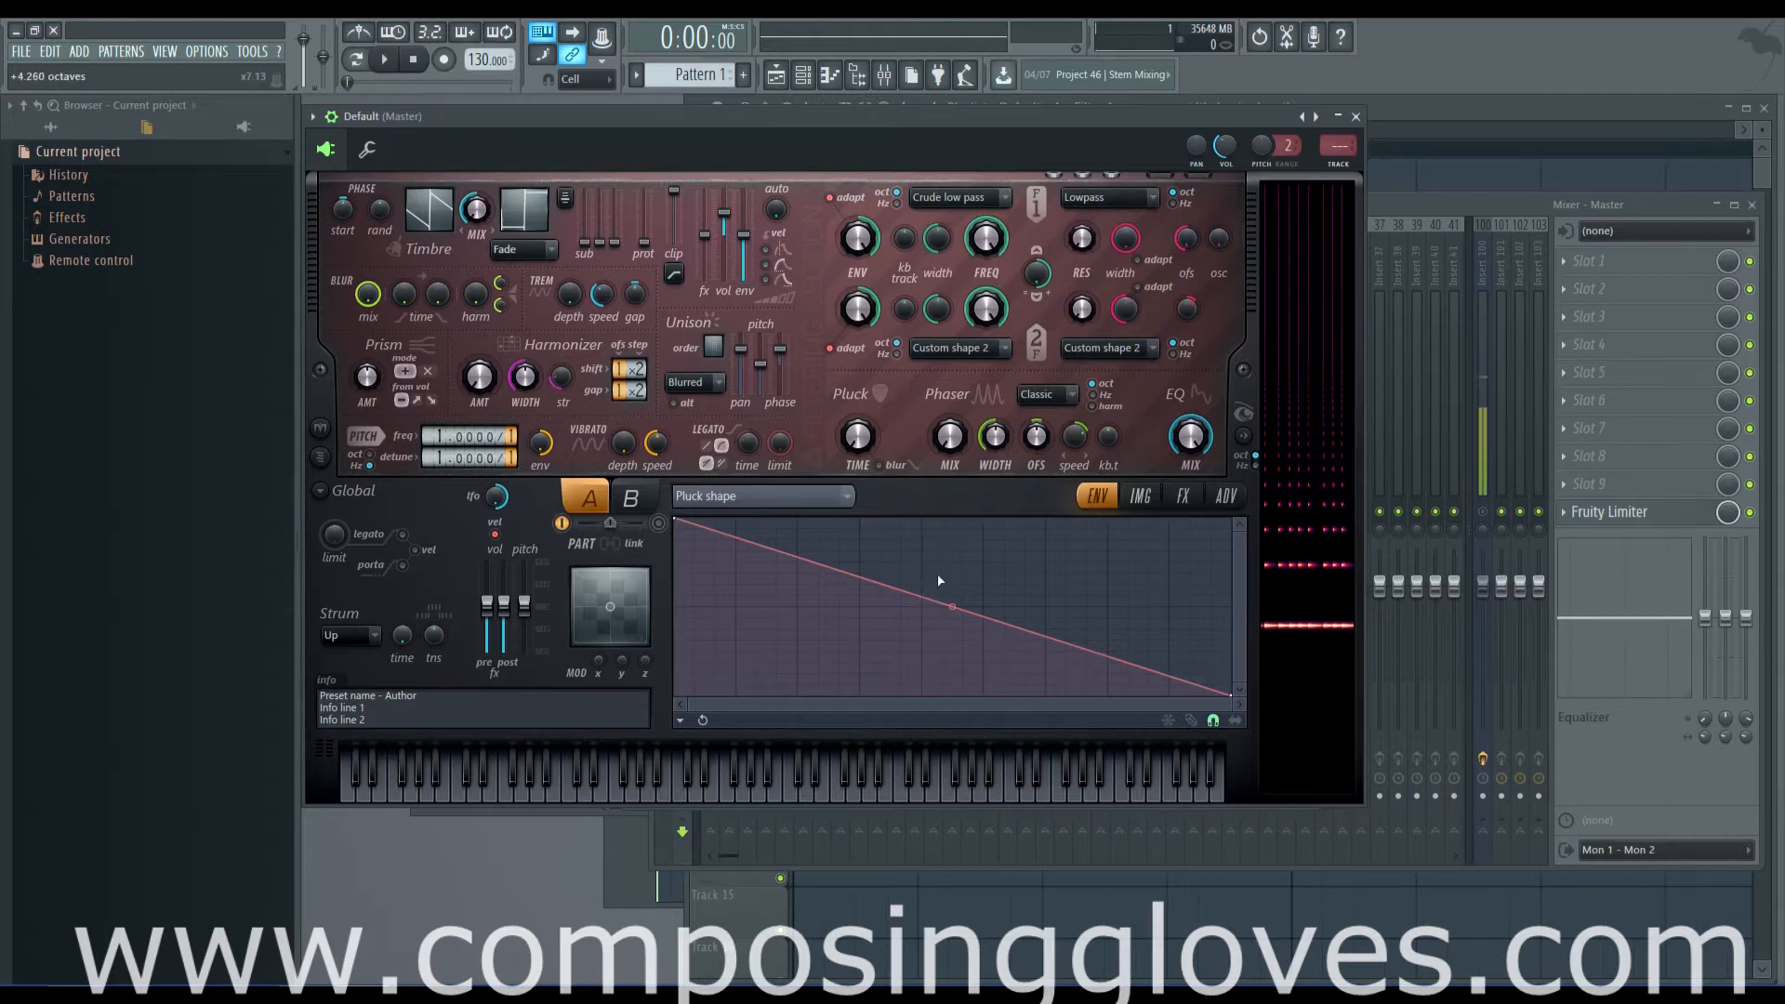
Step: Reshape the Pluck shape curve with added points: a steep initial rise, a deep dip near the middle and a final plateau
left_click_drag(829, 569, 702, 698)
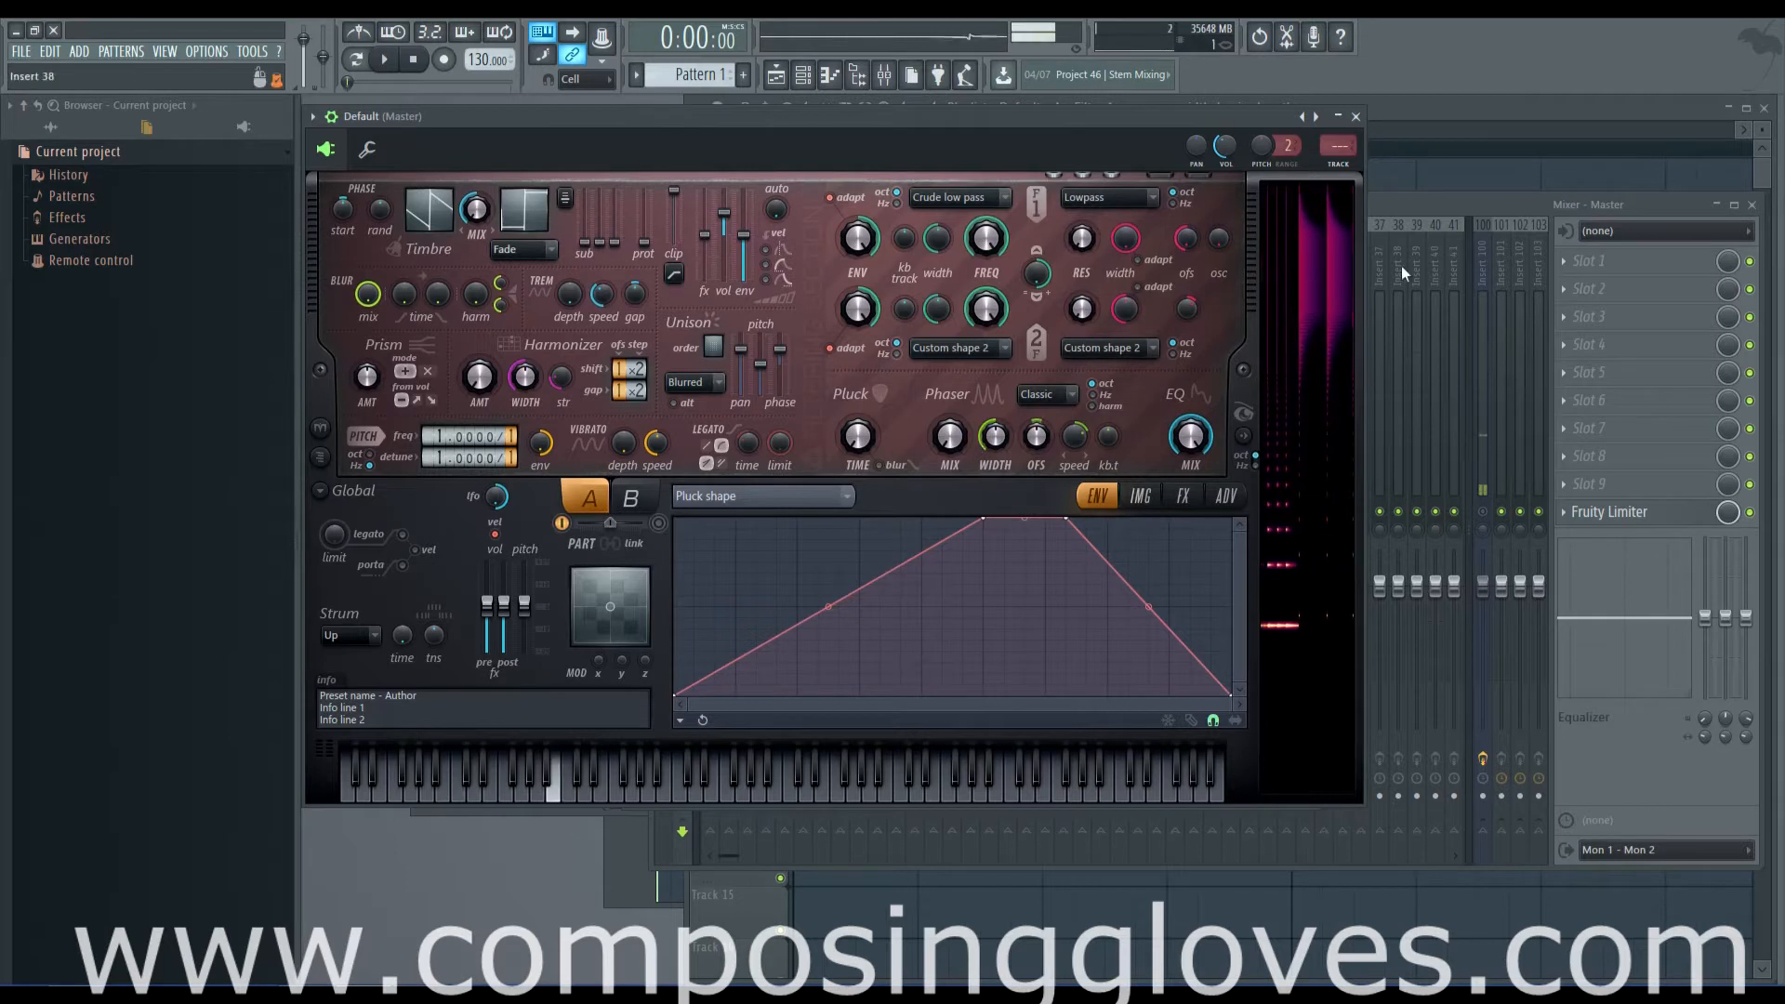
right_click(848, 539)
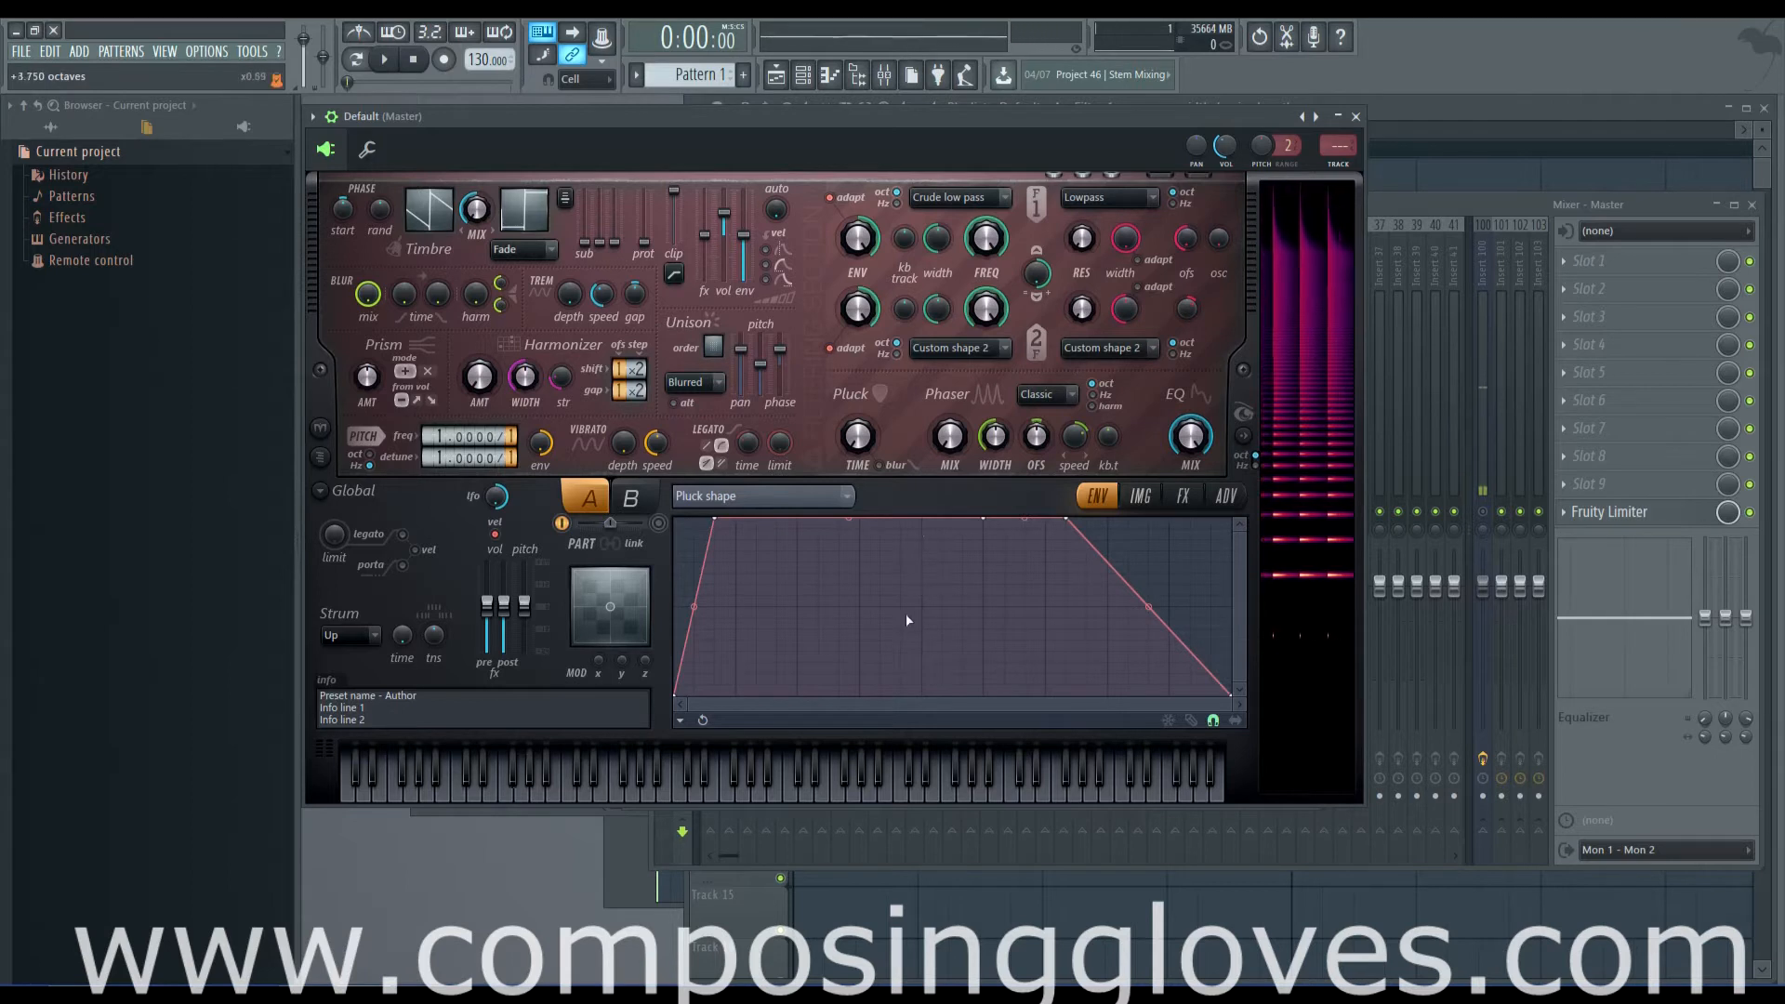
right_click(921, 661)
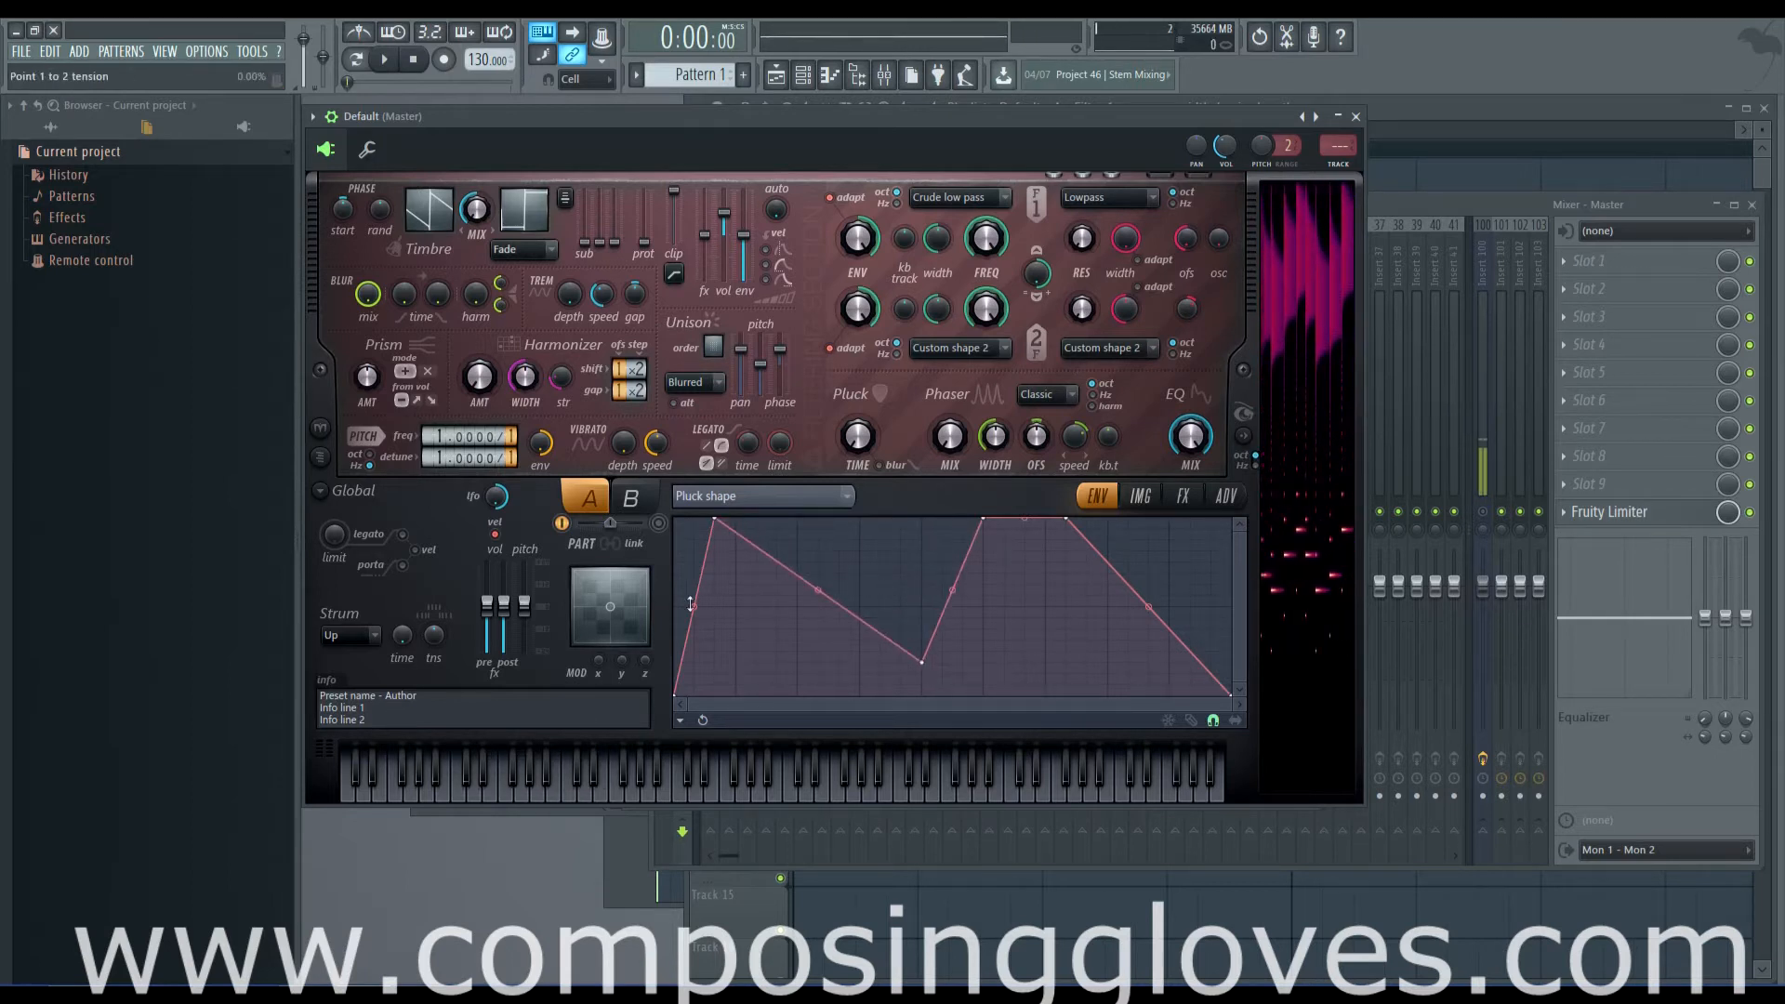
Step: Bend the four sloping segments of the Pluck shape curve upward by raising their tension
left_click_drag(697, 585, 696, 539)
left_click_drag(946, 602, 946, 540)
left_click_drag(818, 584, 818, 520)
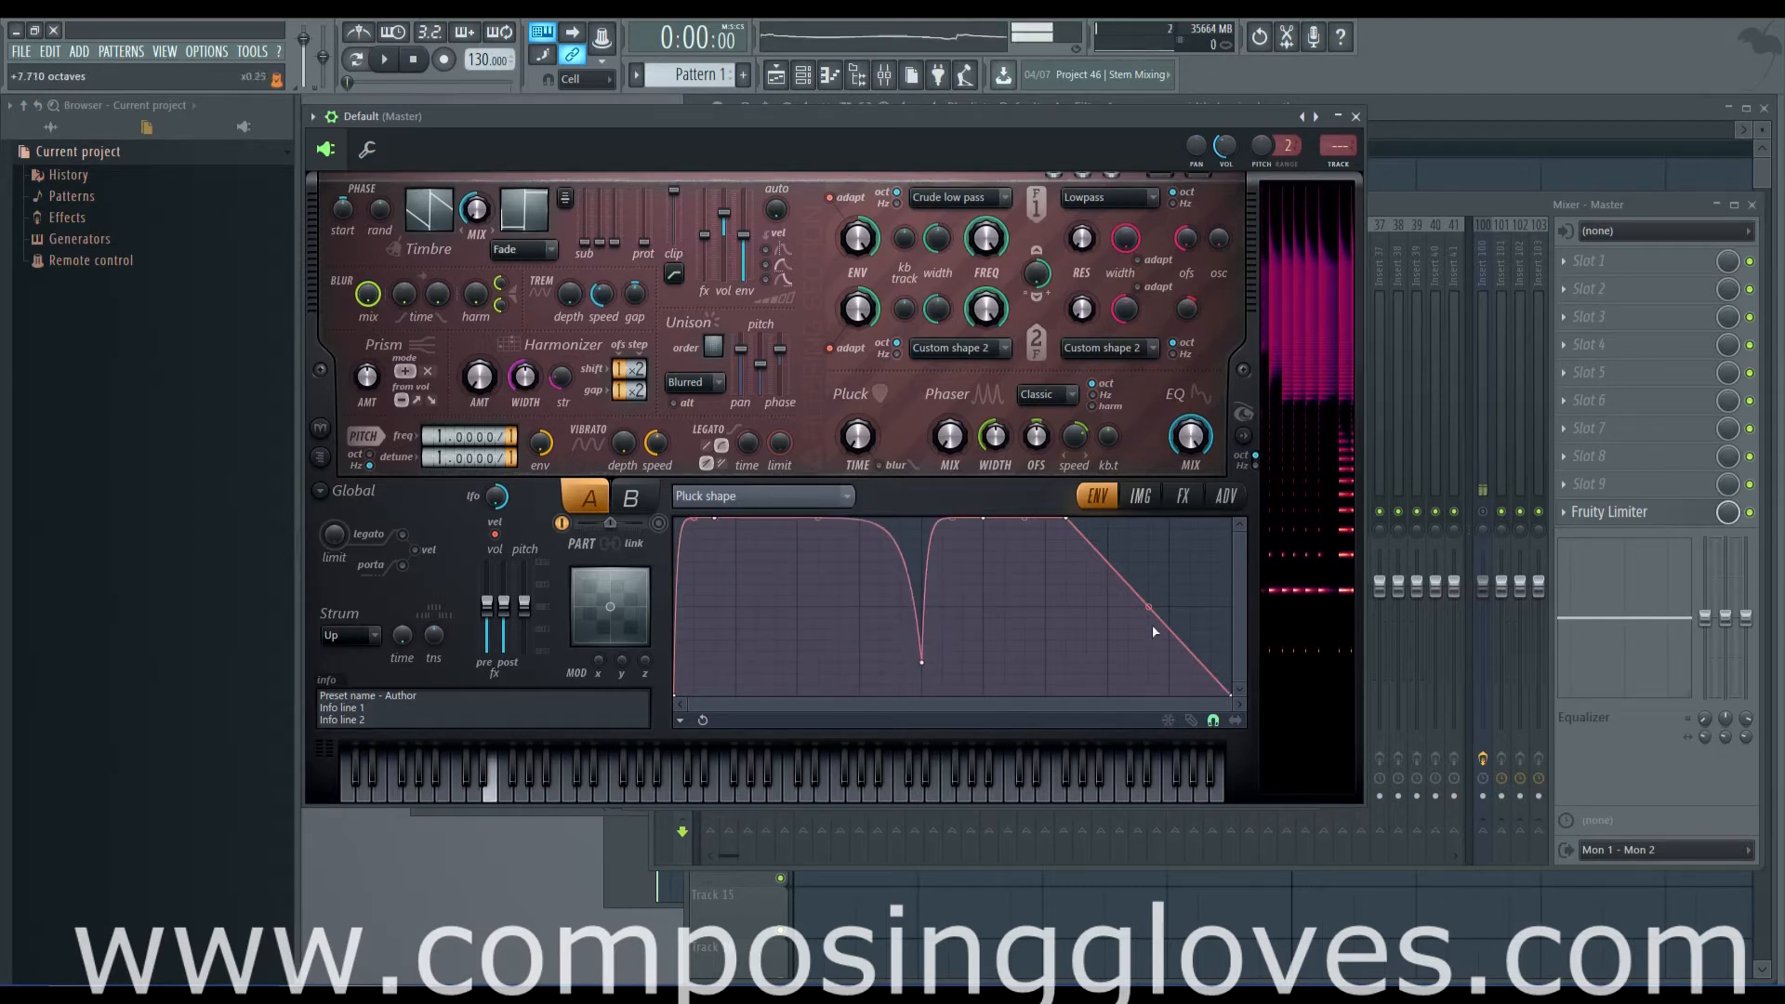
left_click_drag(1149, 607, 1149, 516)
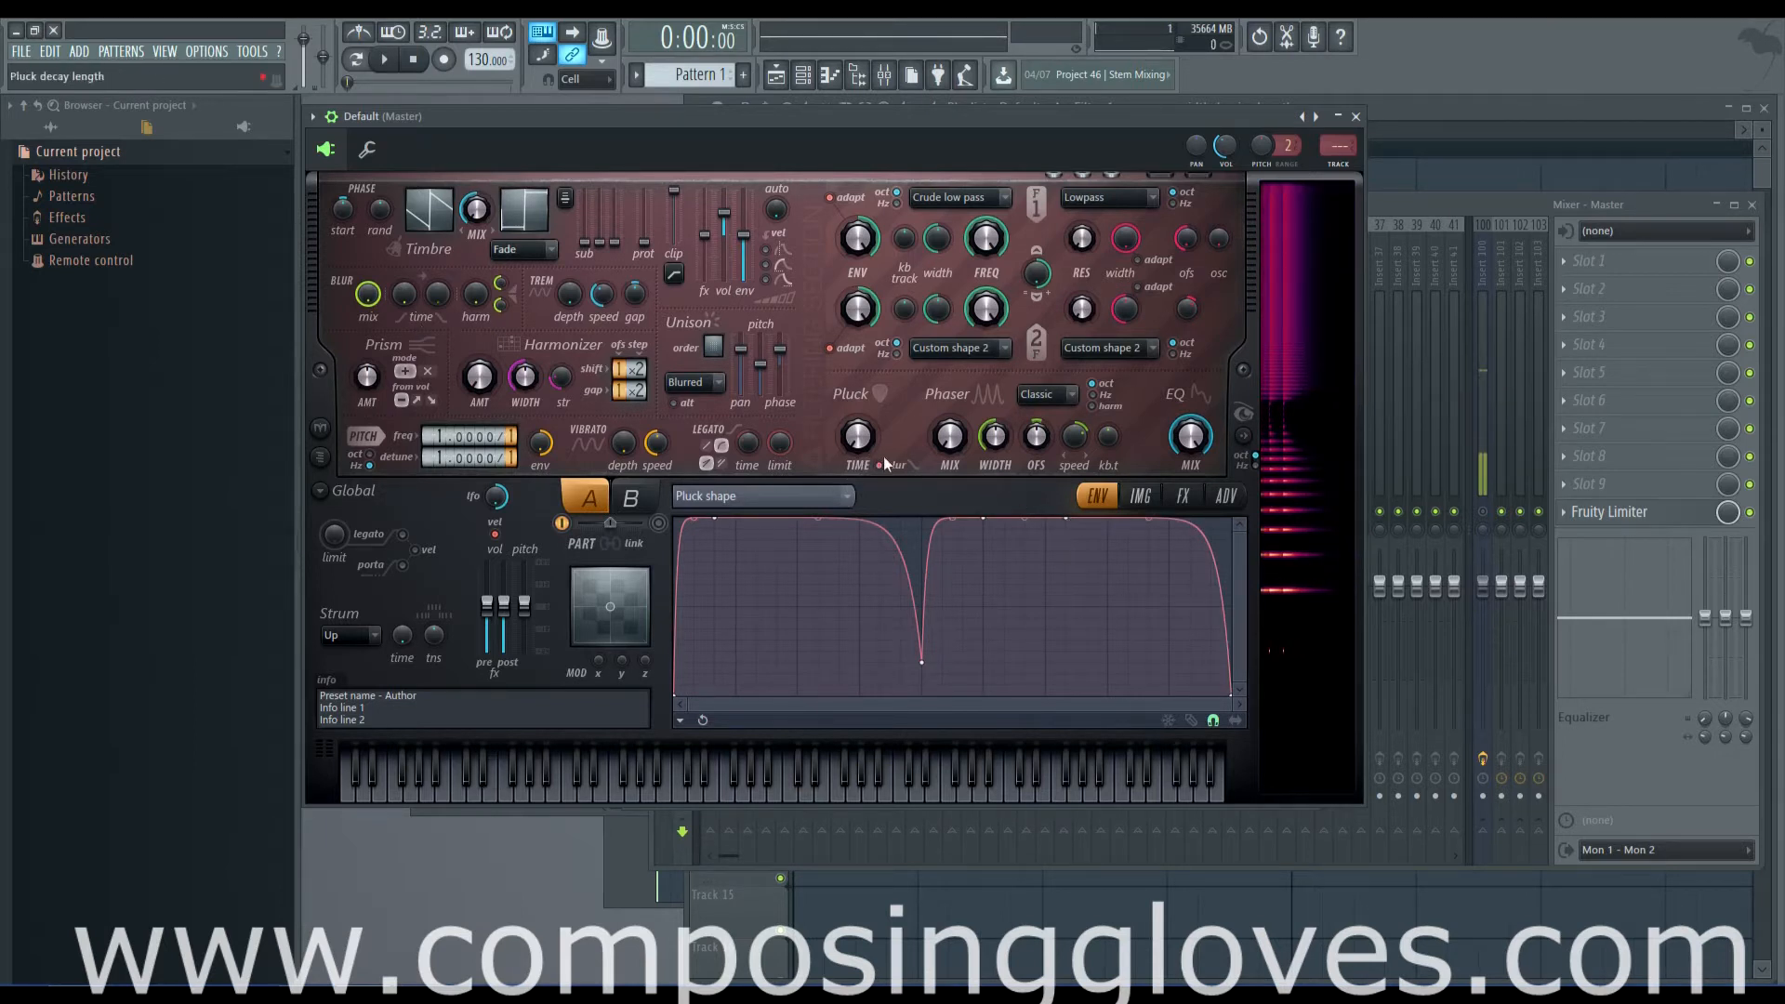
Step: Lower the filter 1 frequency, audition the Phaser, Leaky low pass and Crude high pass types, and set filter 1 to Crude band stop
left_click_drag(989, 243, 991, 279)
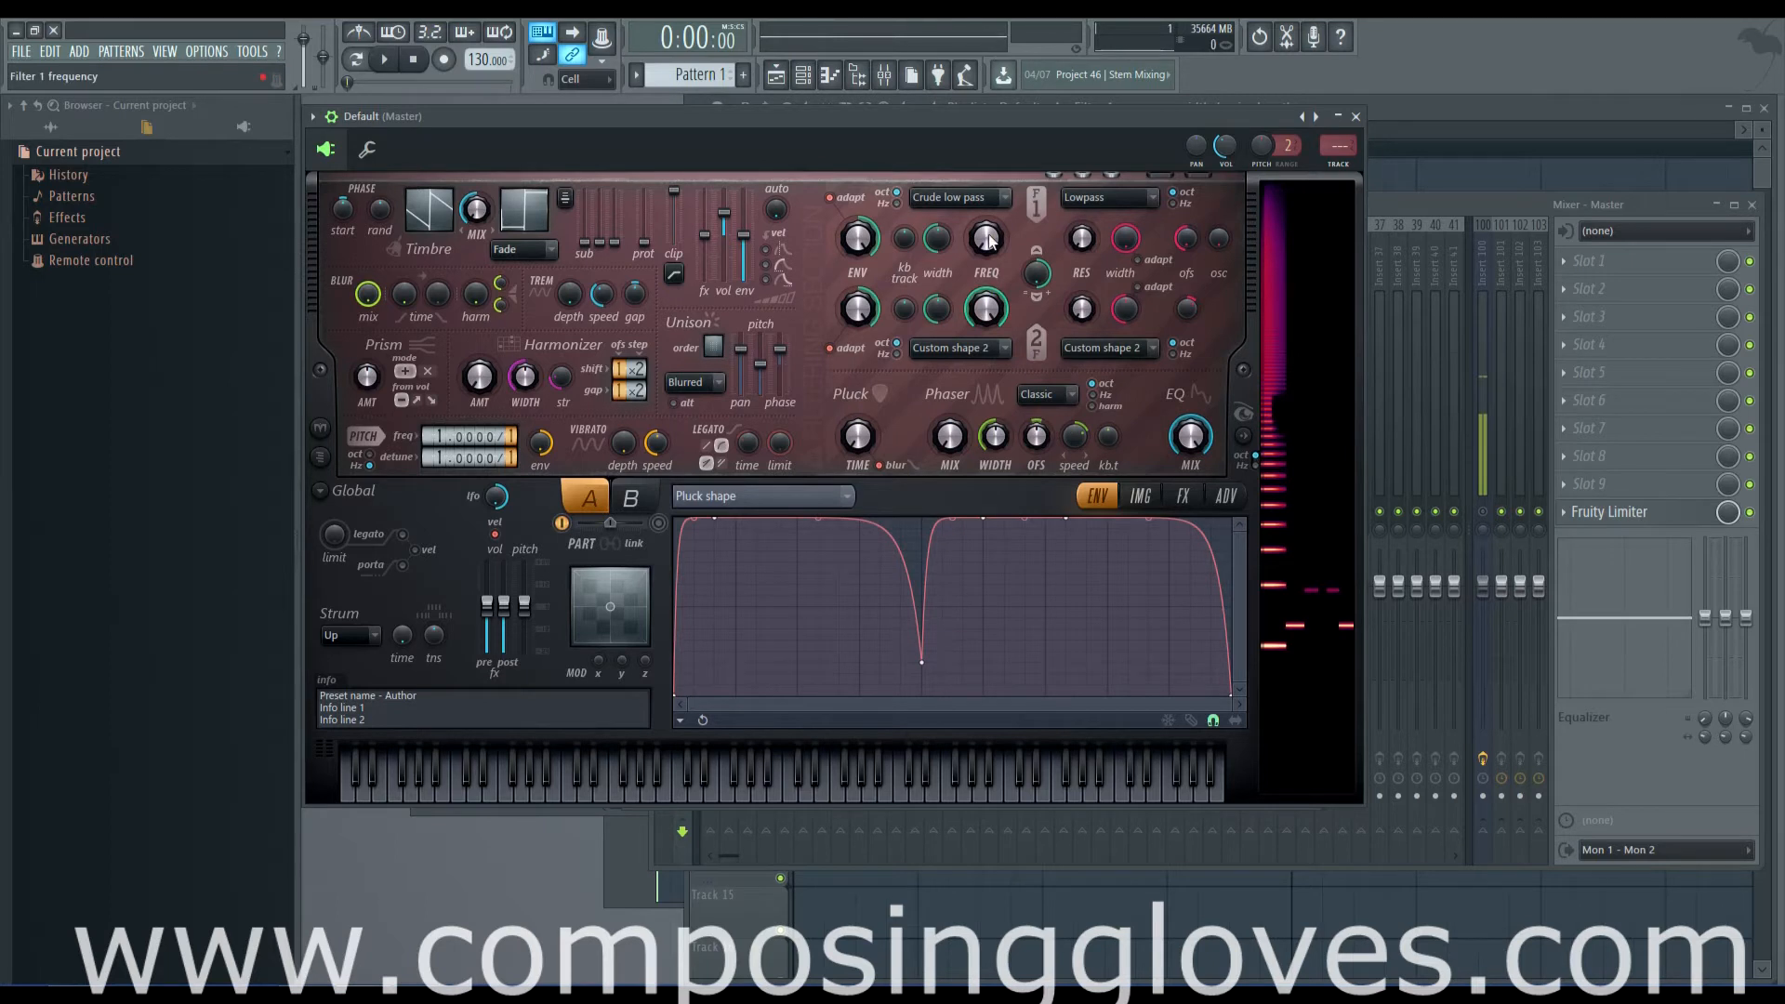
left_click(953, 197)
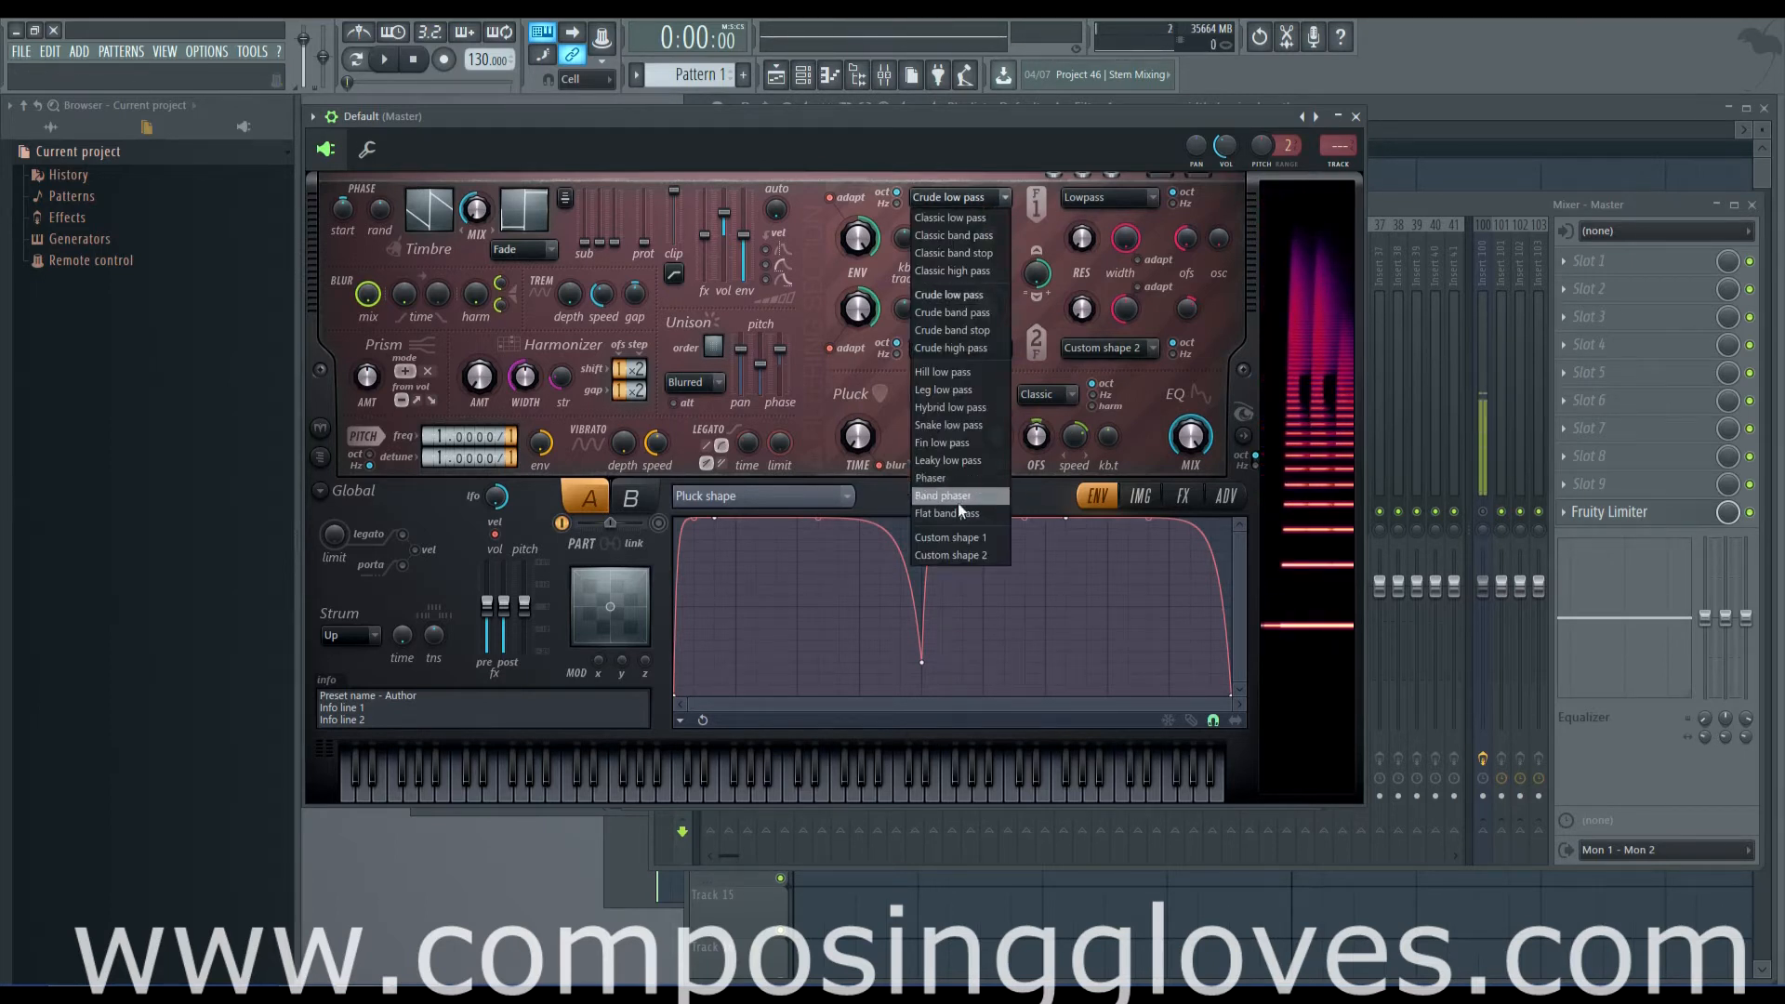
left_click(983, 478)
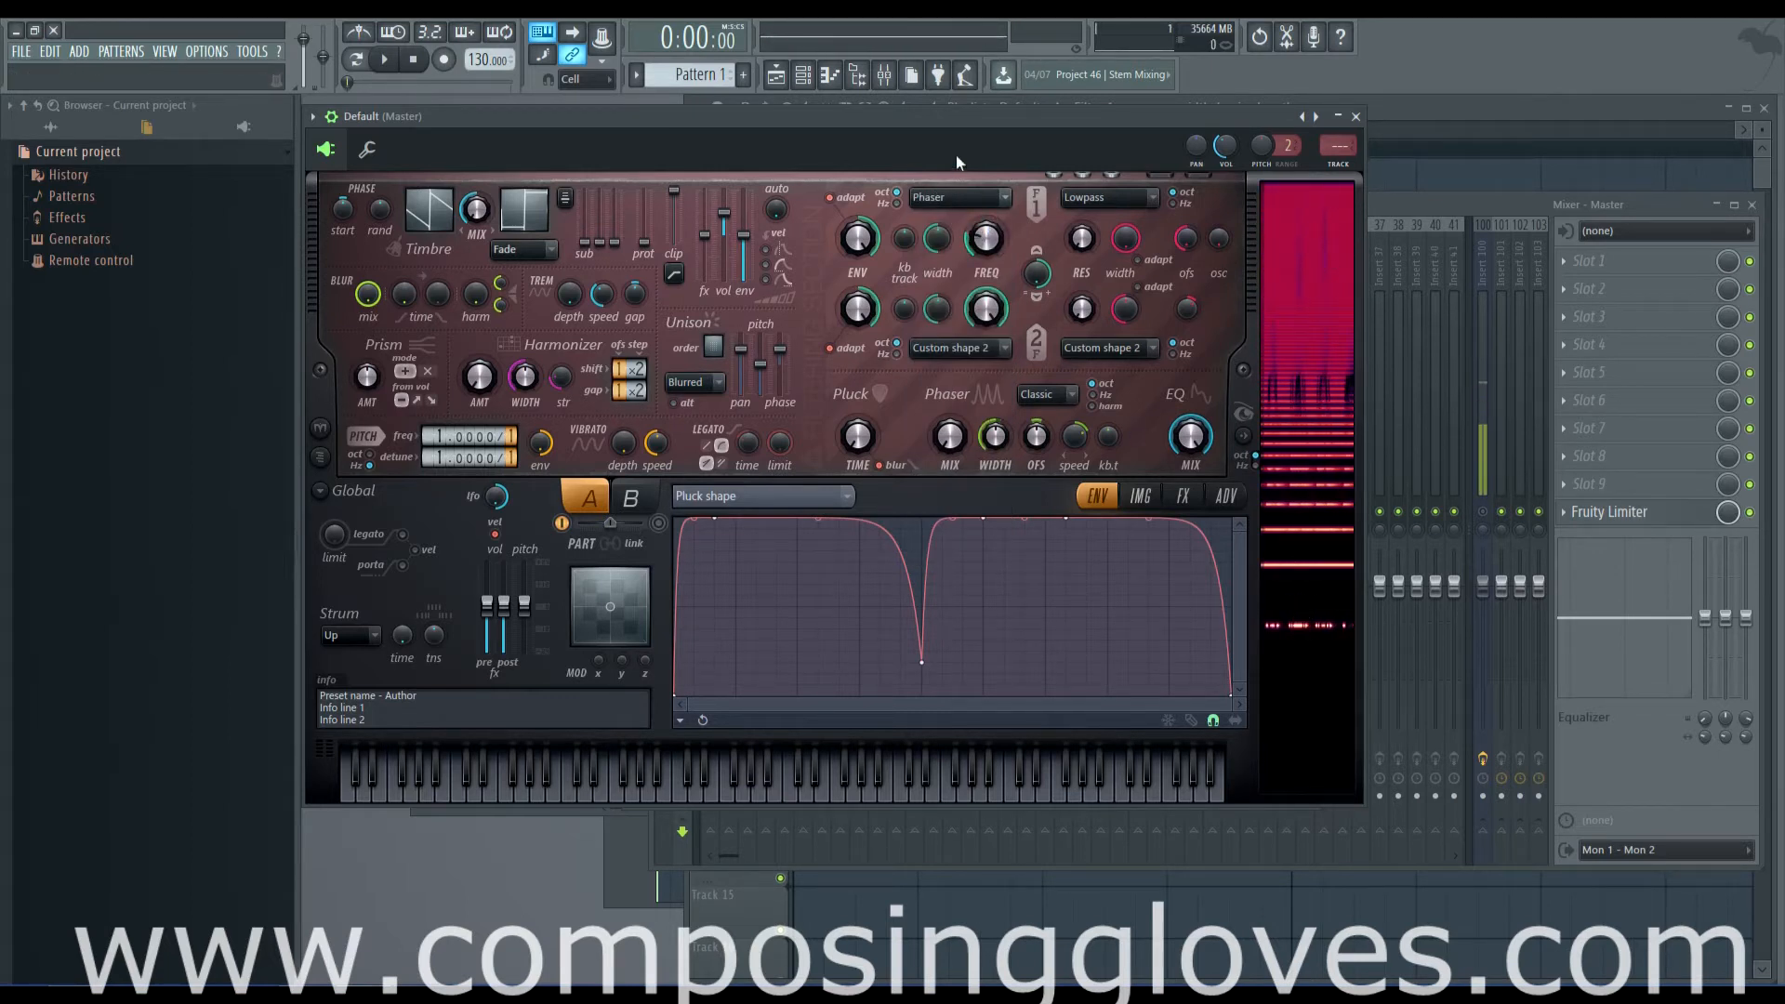
left_click(962, 195)
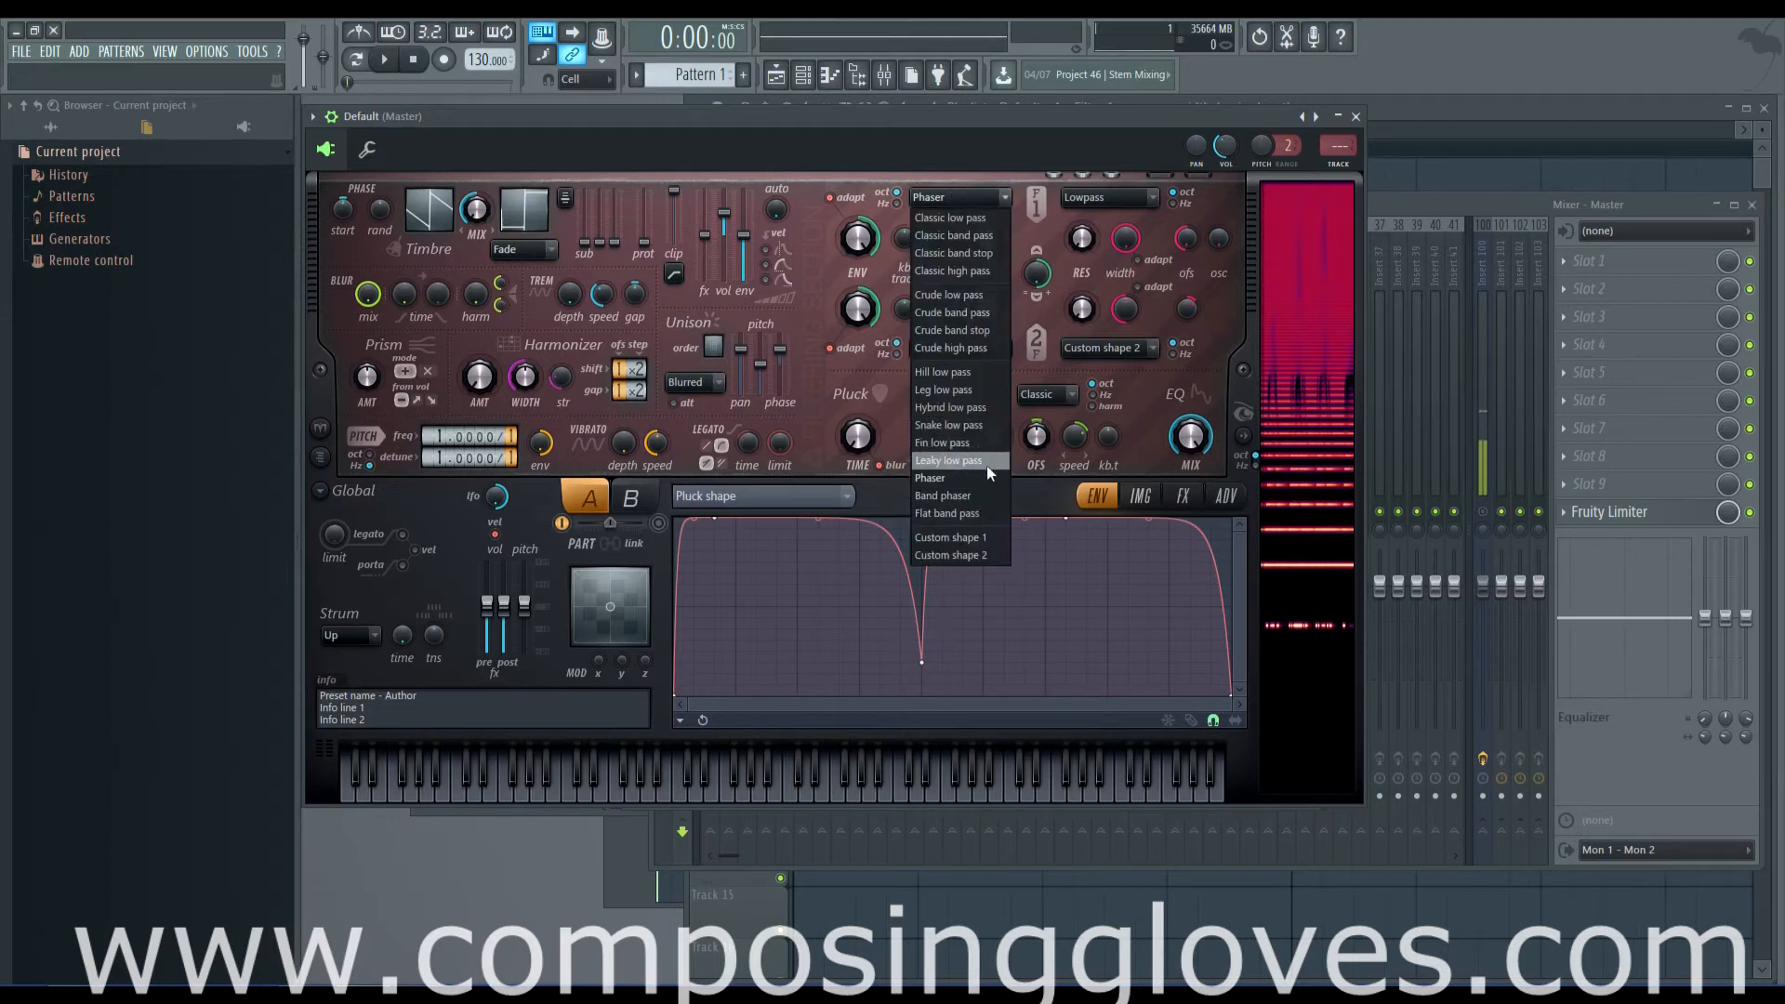
left_click(950, 461)
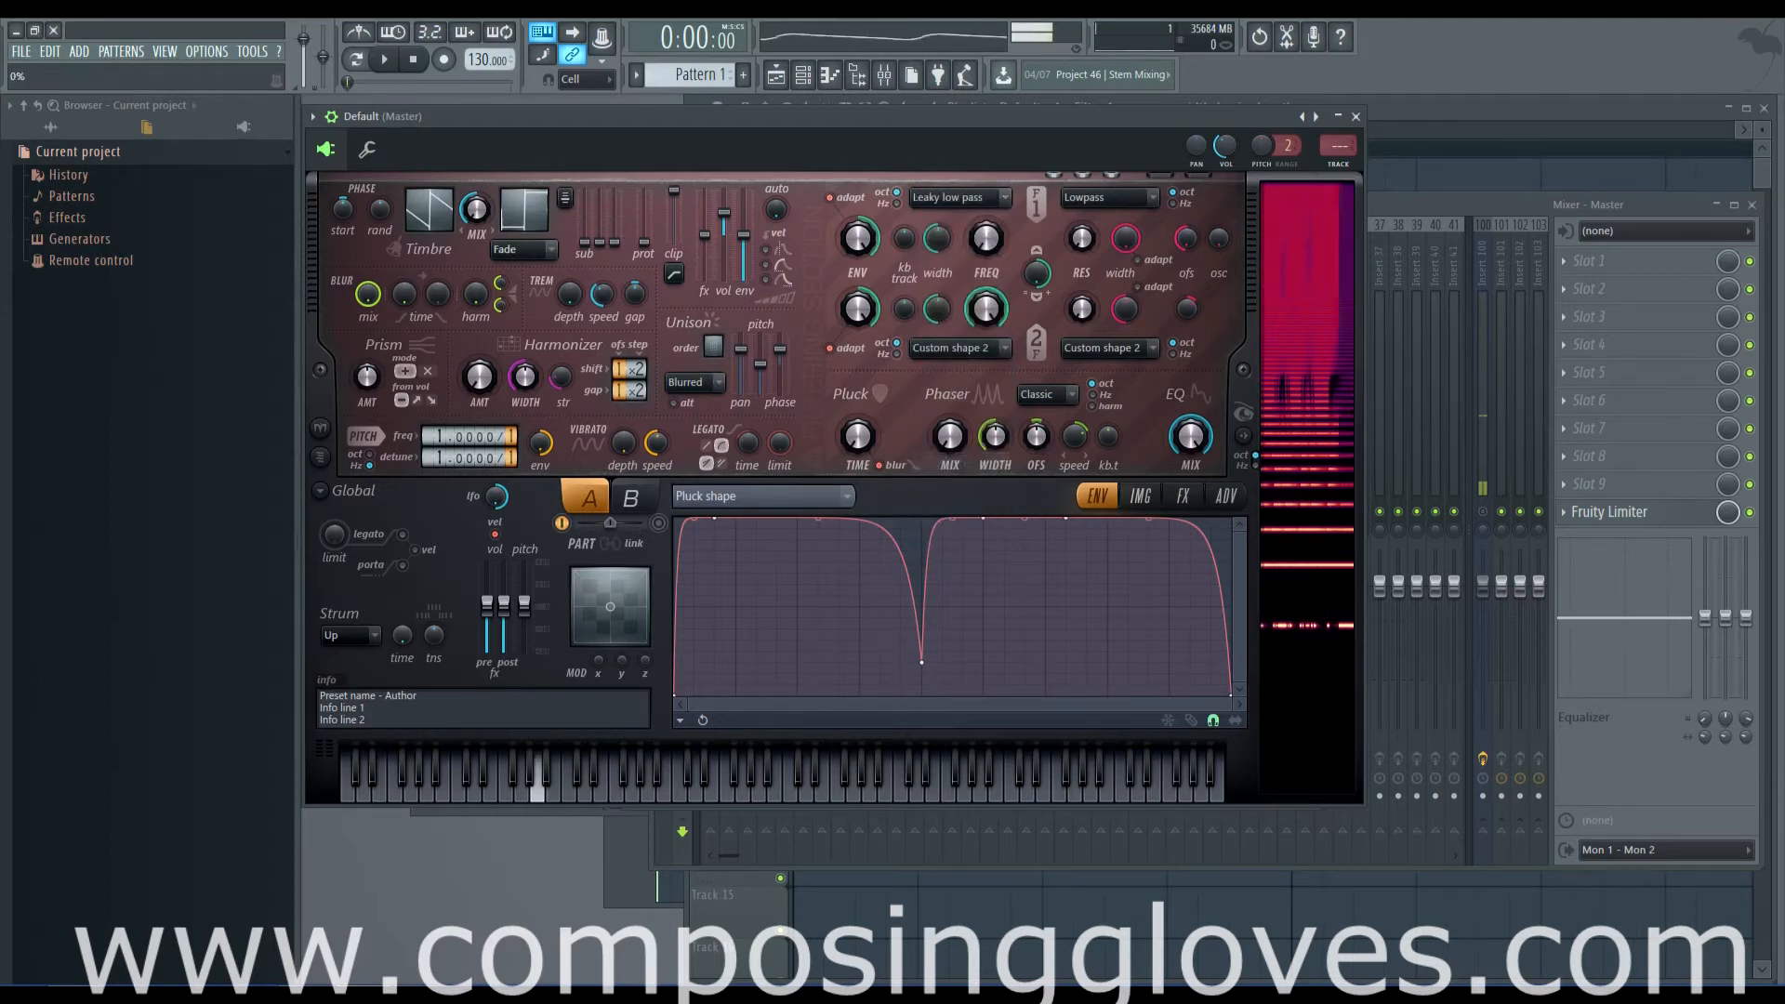
left_click(961, 204)
left_click(1000, 347)
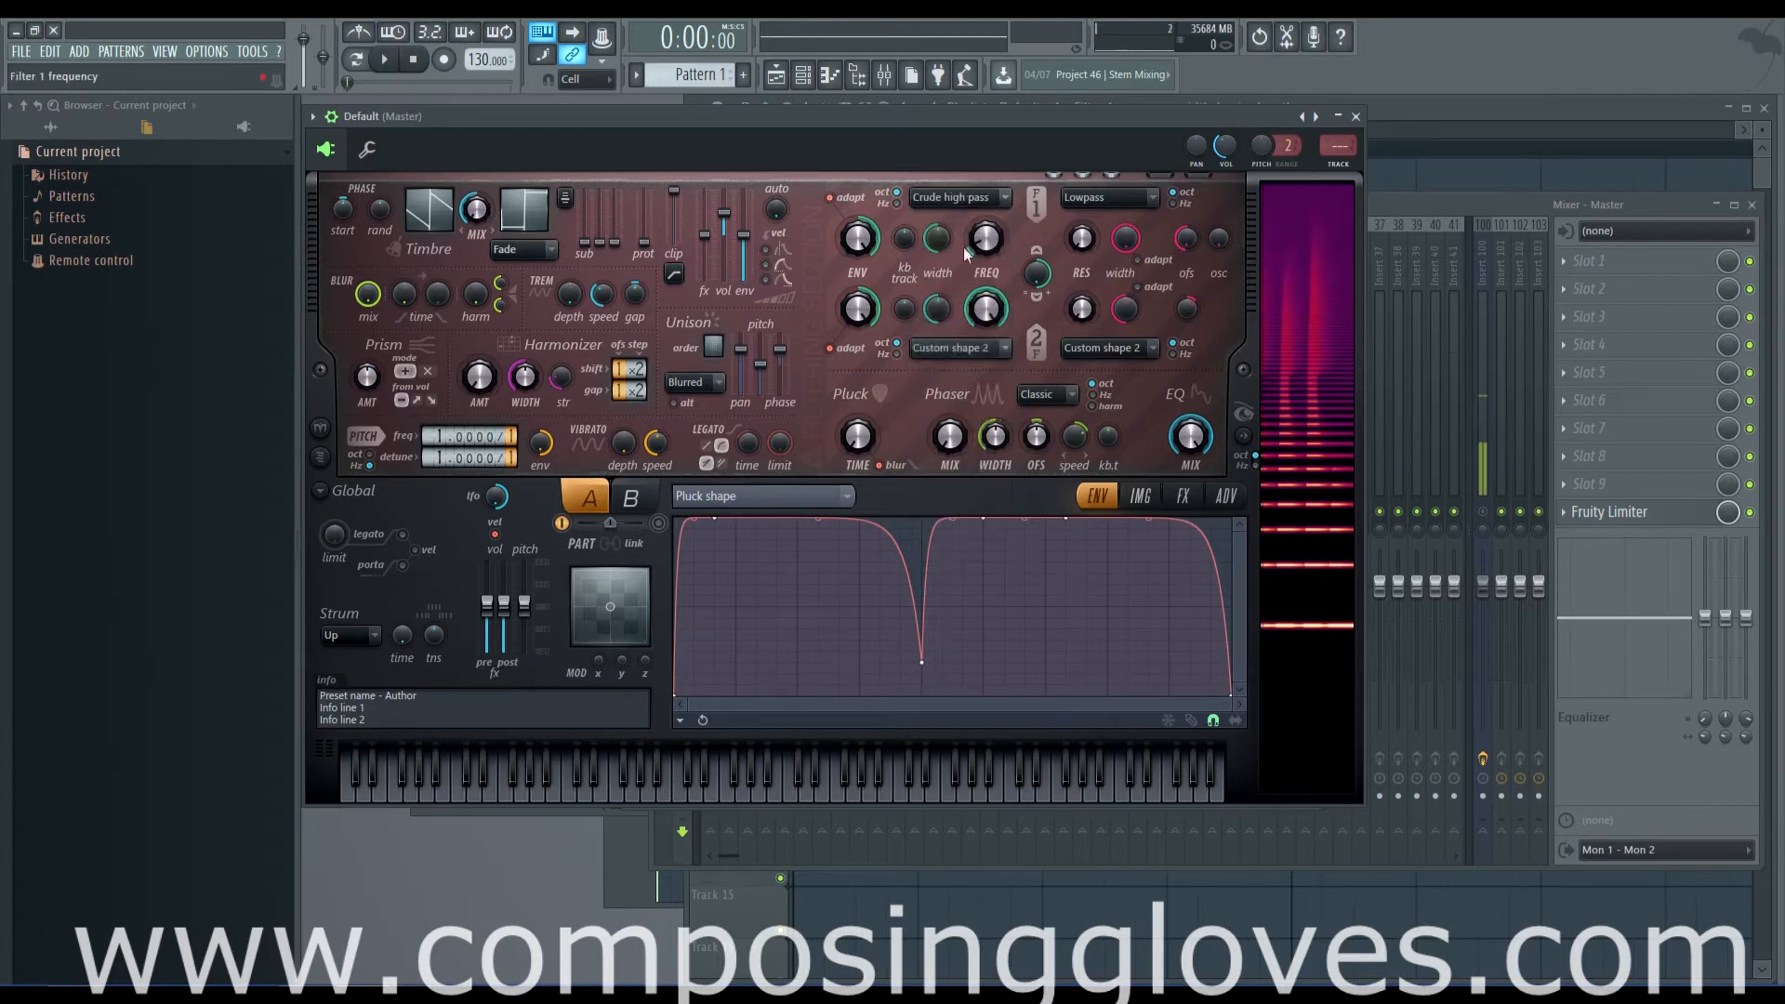
left_click(974, 198)
left_click(988, 333)
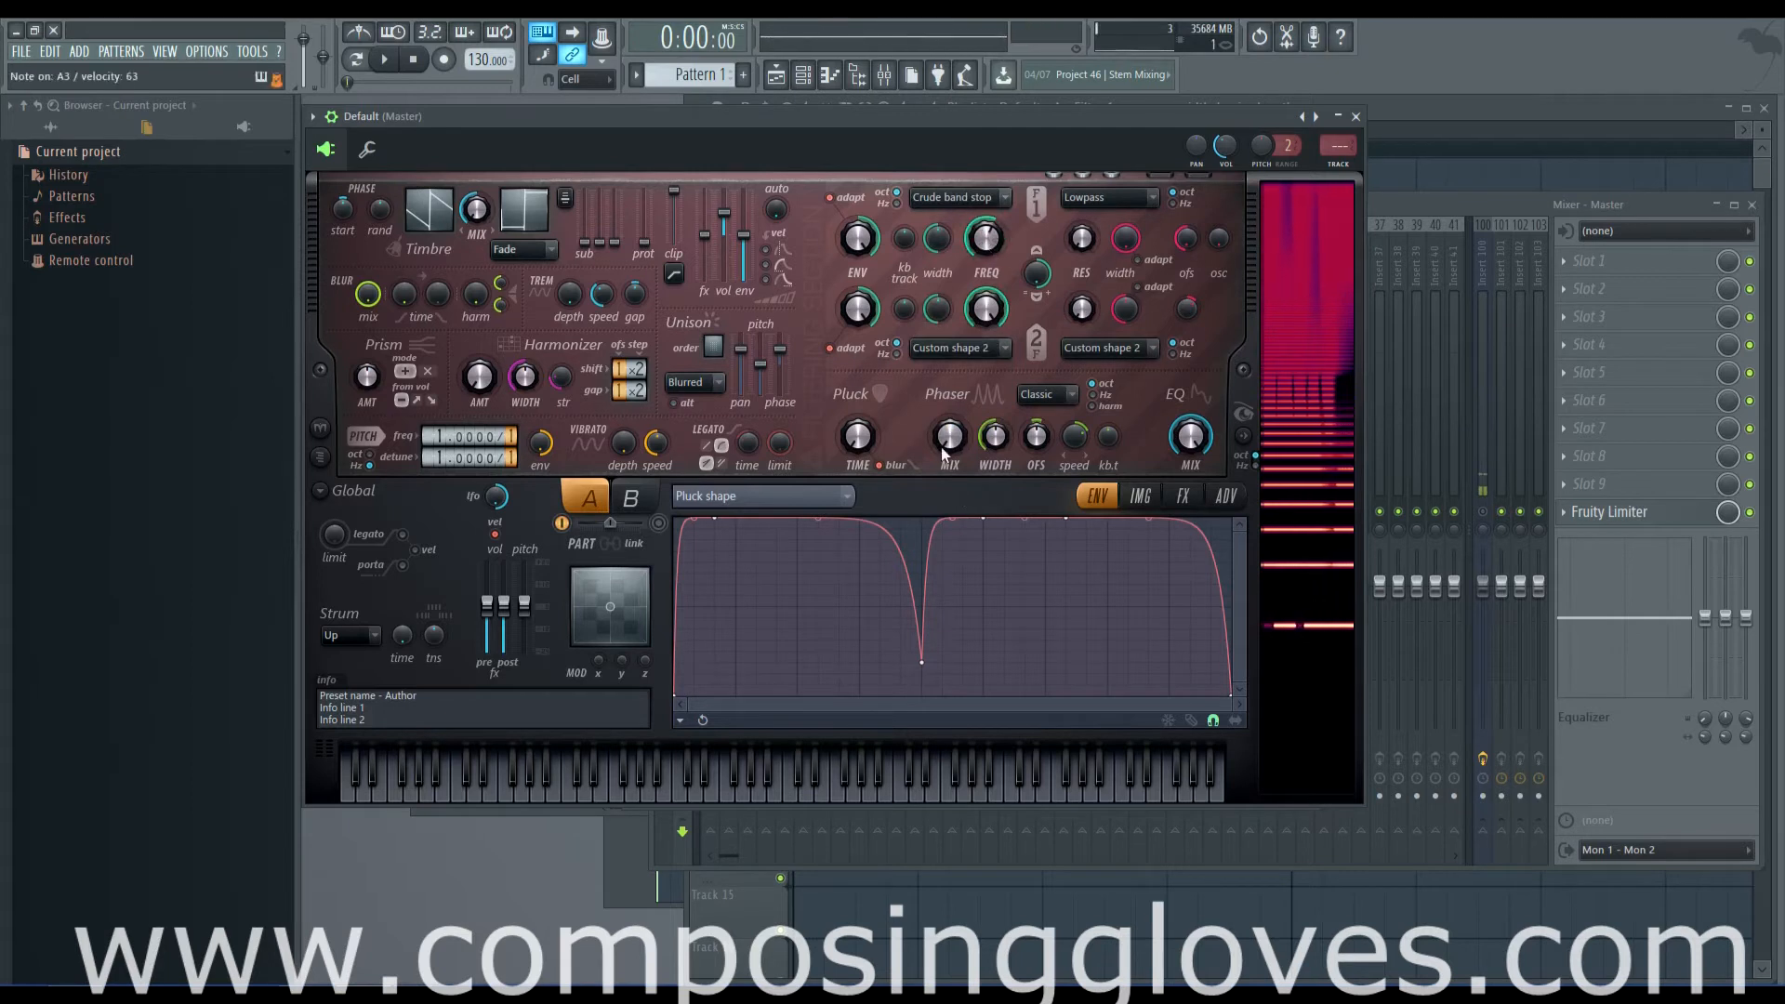
Step: Try a higher phaser mix together with a changed filter 1 frequency
left_click_drag(949, 440, 963, 435)
left_click_drag(988, 240, 973, 233)
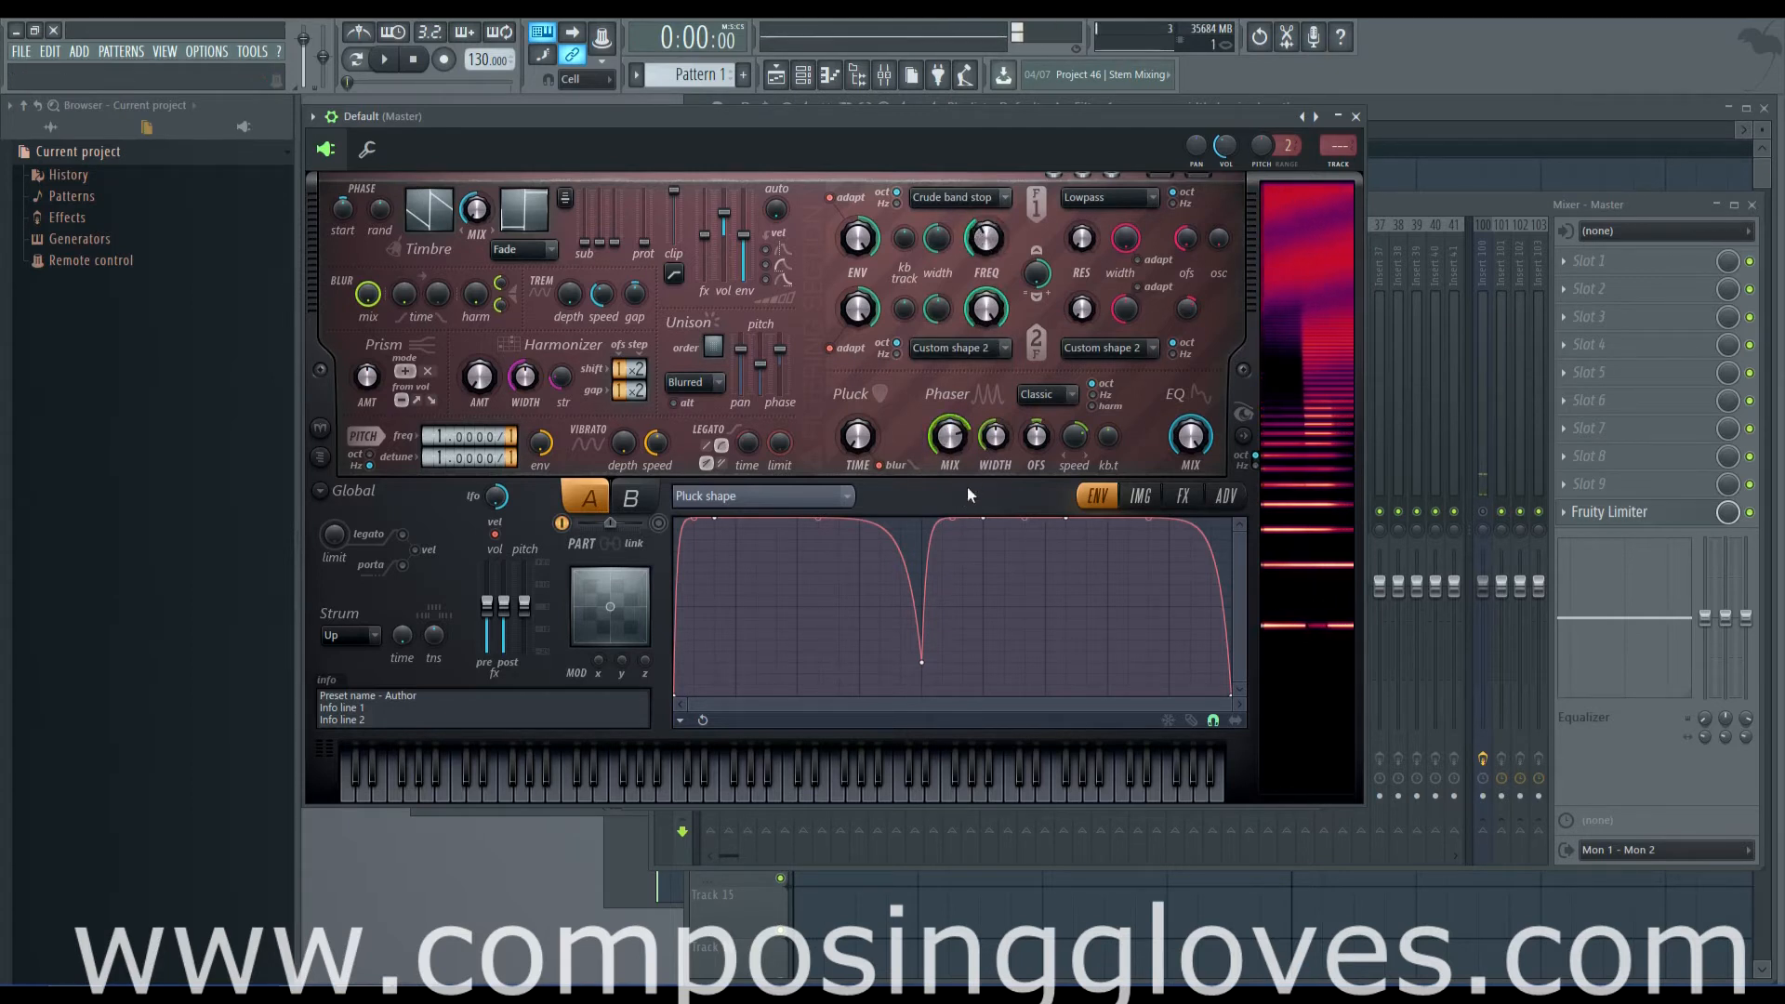
left_click_drag(950, 437, 950, 492)
Step: Vary the pluck decay length against the filter 1 frequency and turn off pluck blur
left_click_drag(856, 437, 856, 372)
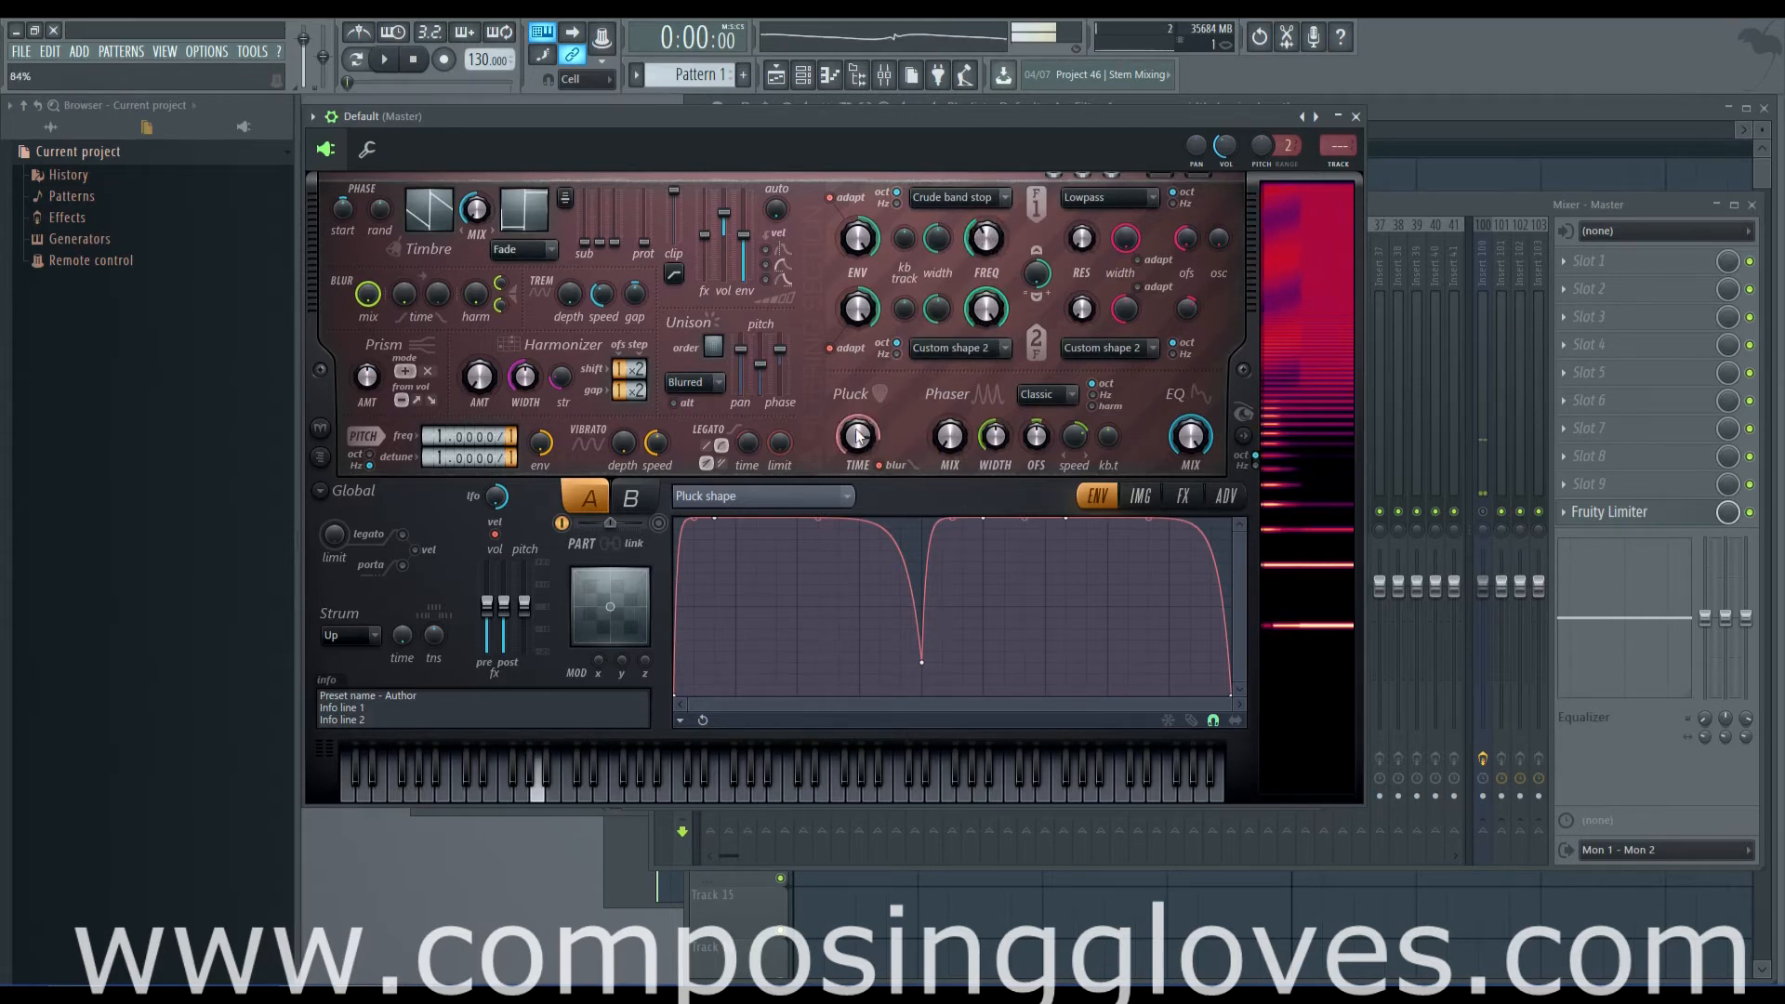
left_click_drag(986, 239, 986, 307)
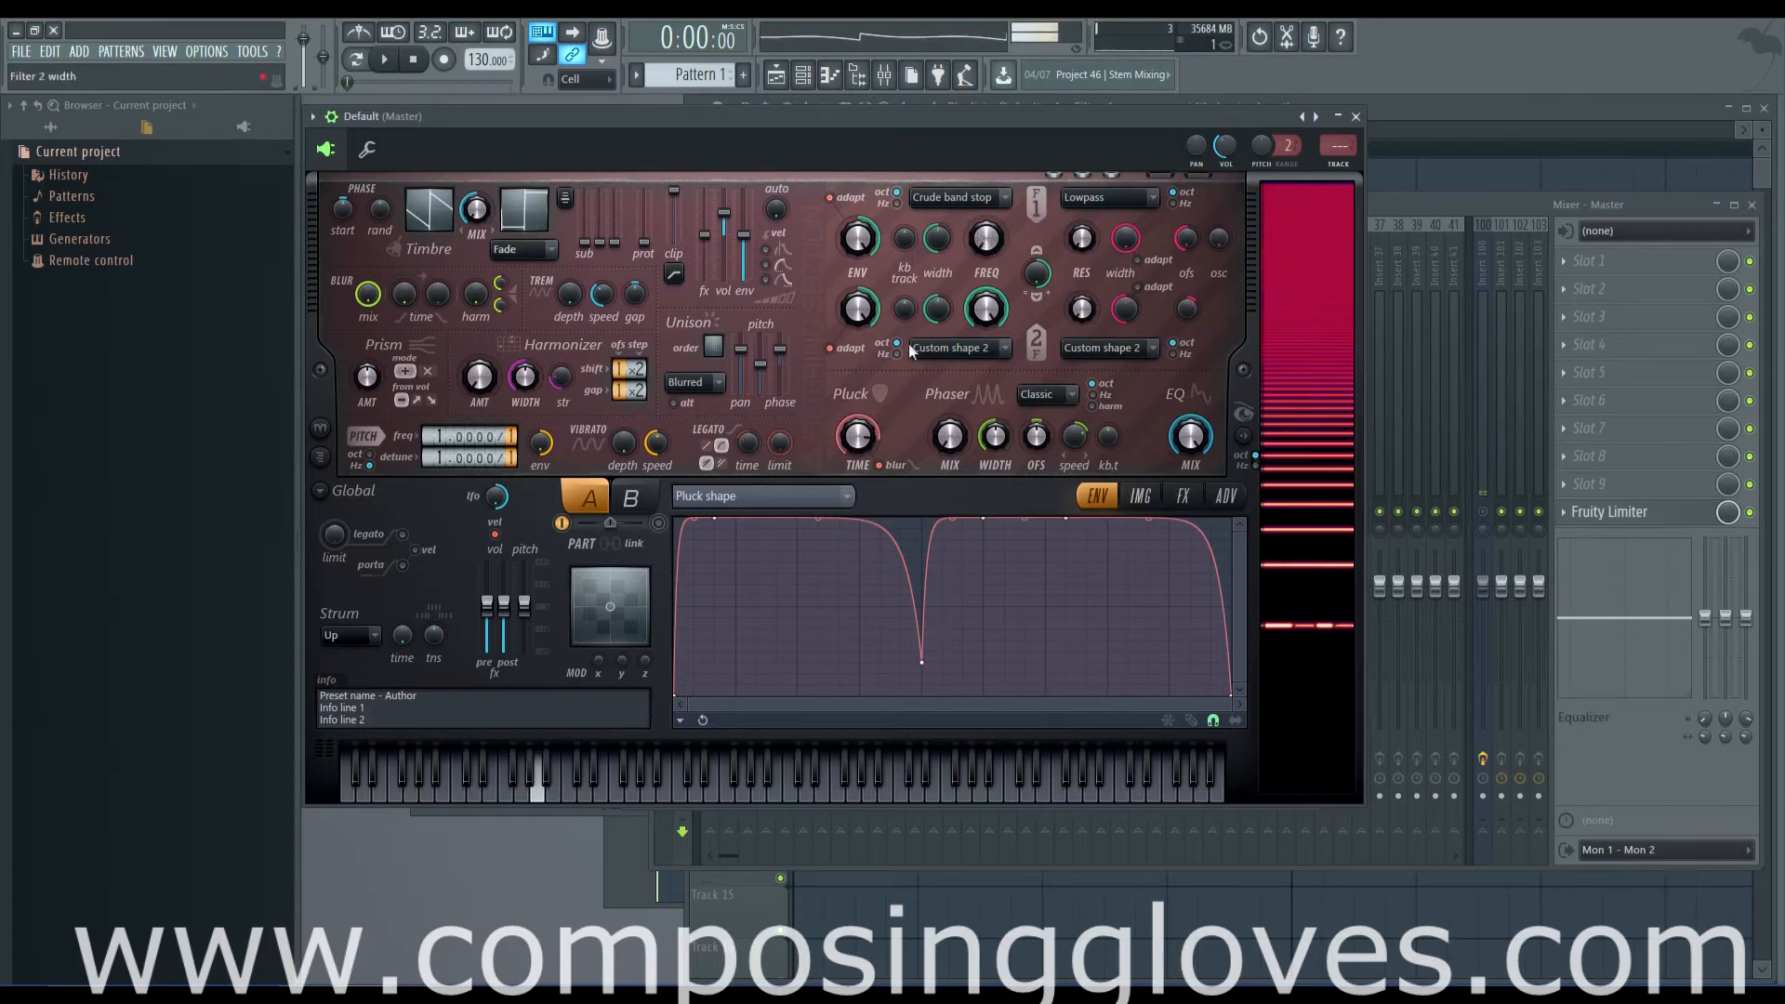
left_click_drag(856, 437, 856, 493)
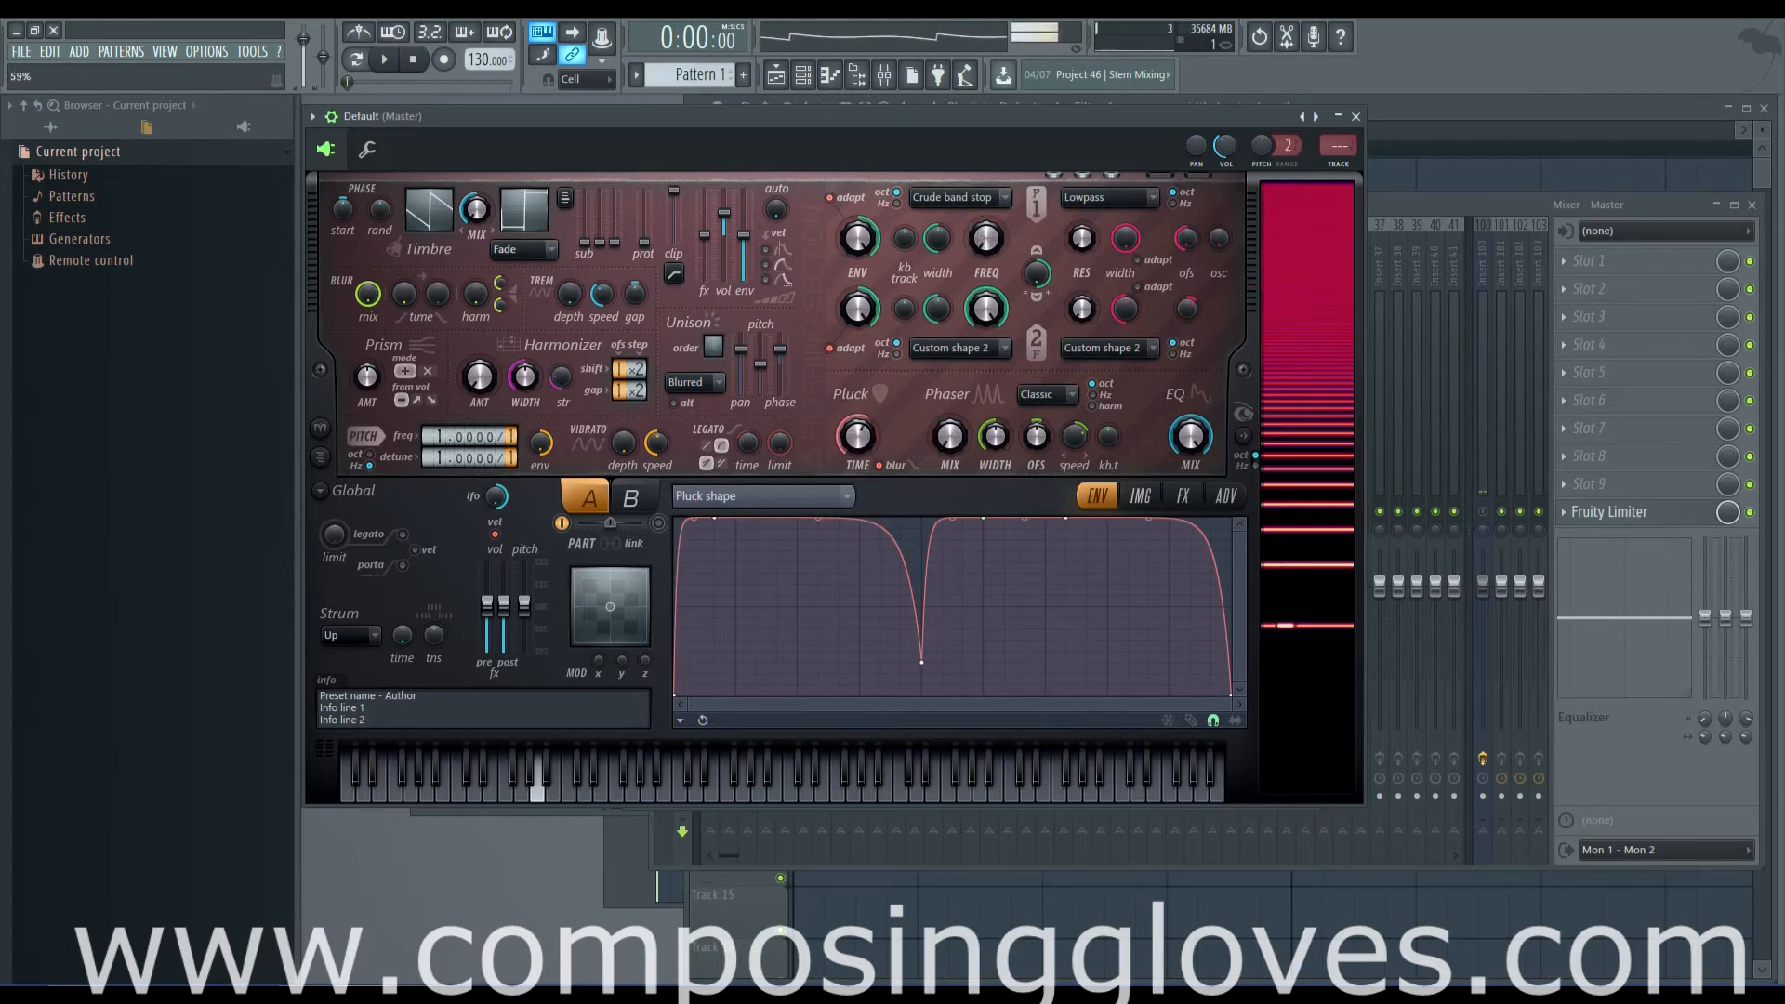
left_click(882, 466)
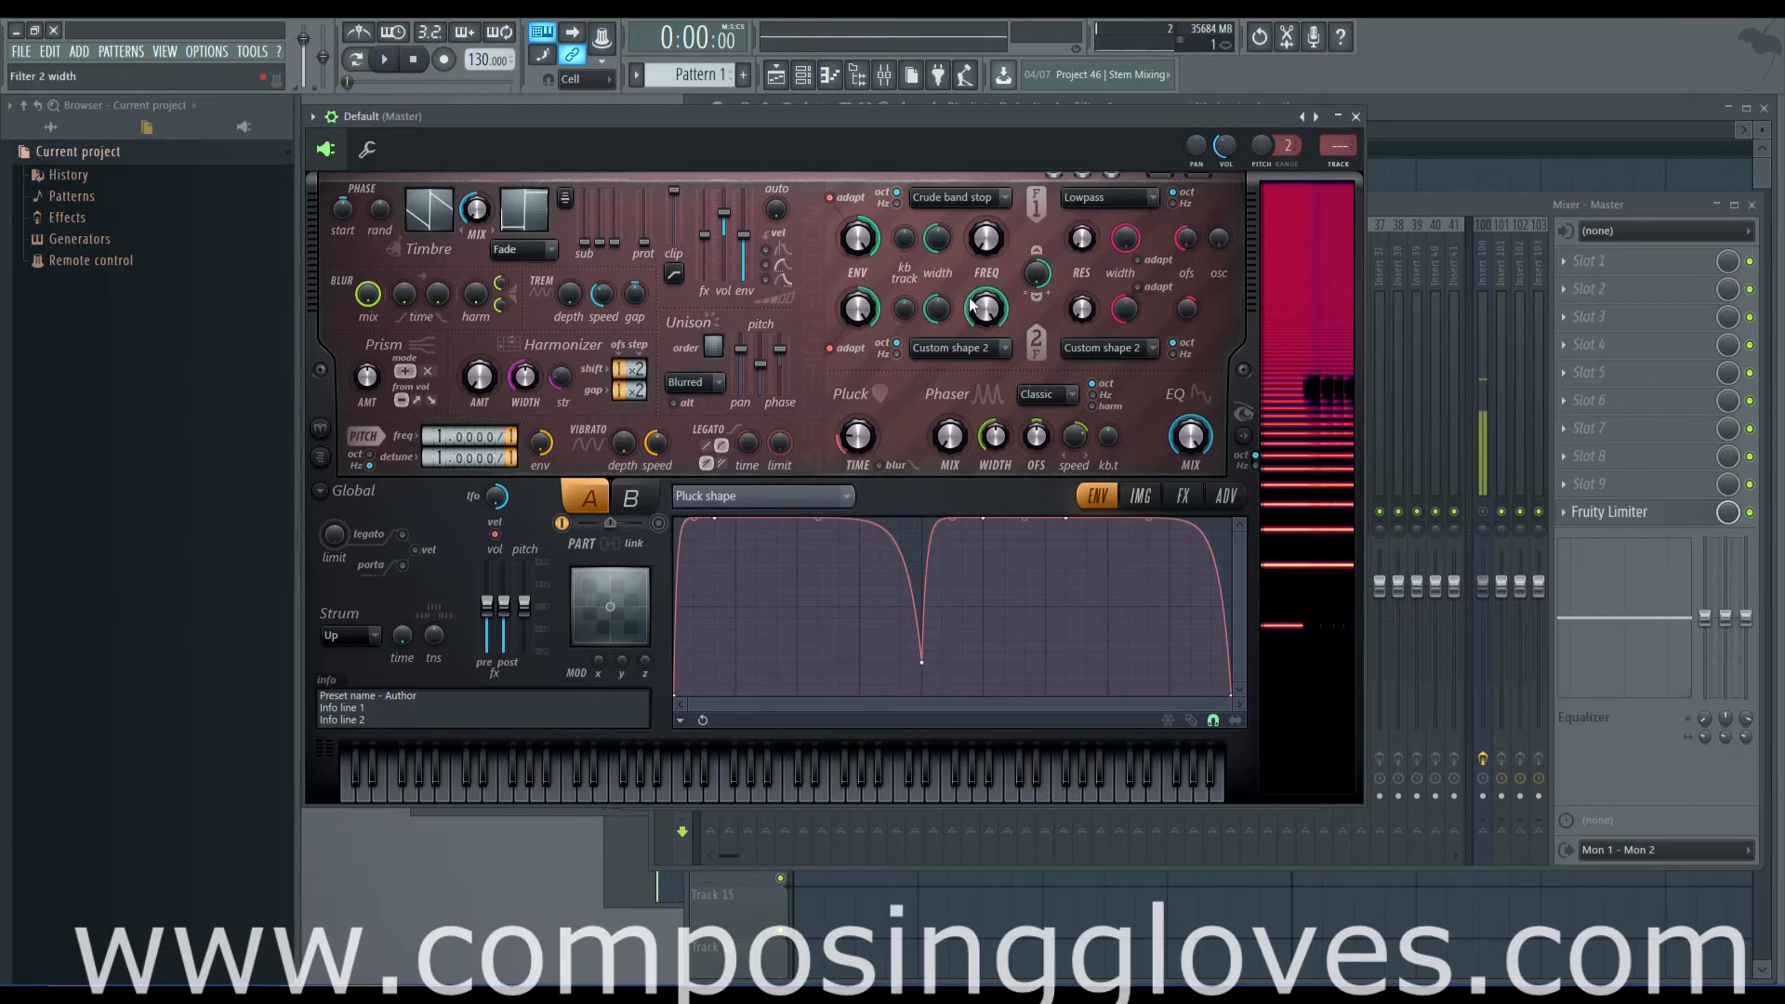
left_click_drag(986, 239, 986, 301)
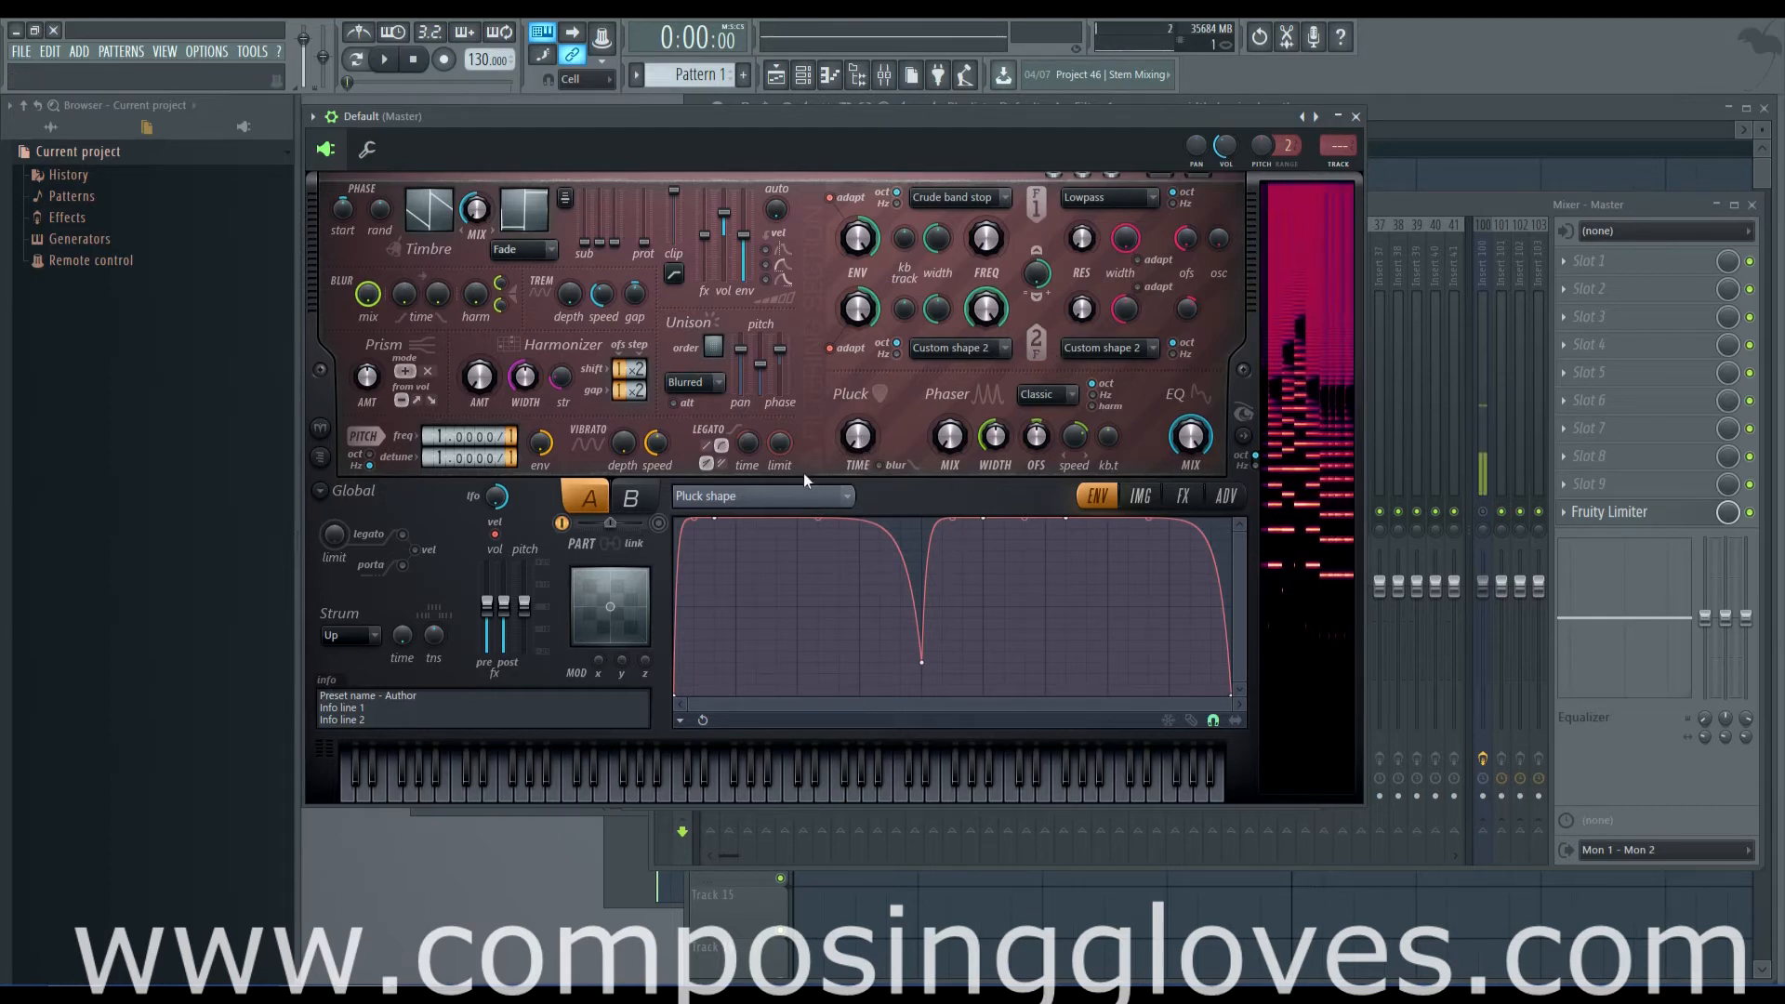
Step: Relax the tension of the Pluck shape curve's two outer slopes and add a point near the top early on the rising slope
left_click_drag(717, 518, 776, 618)
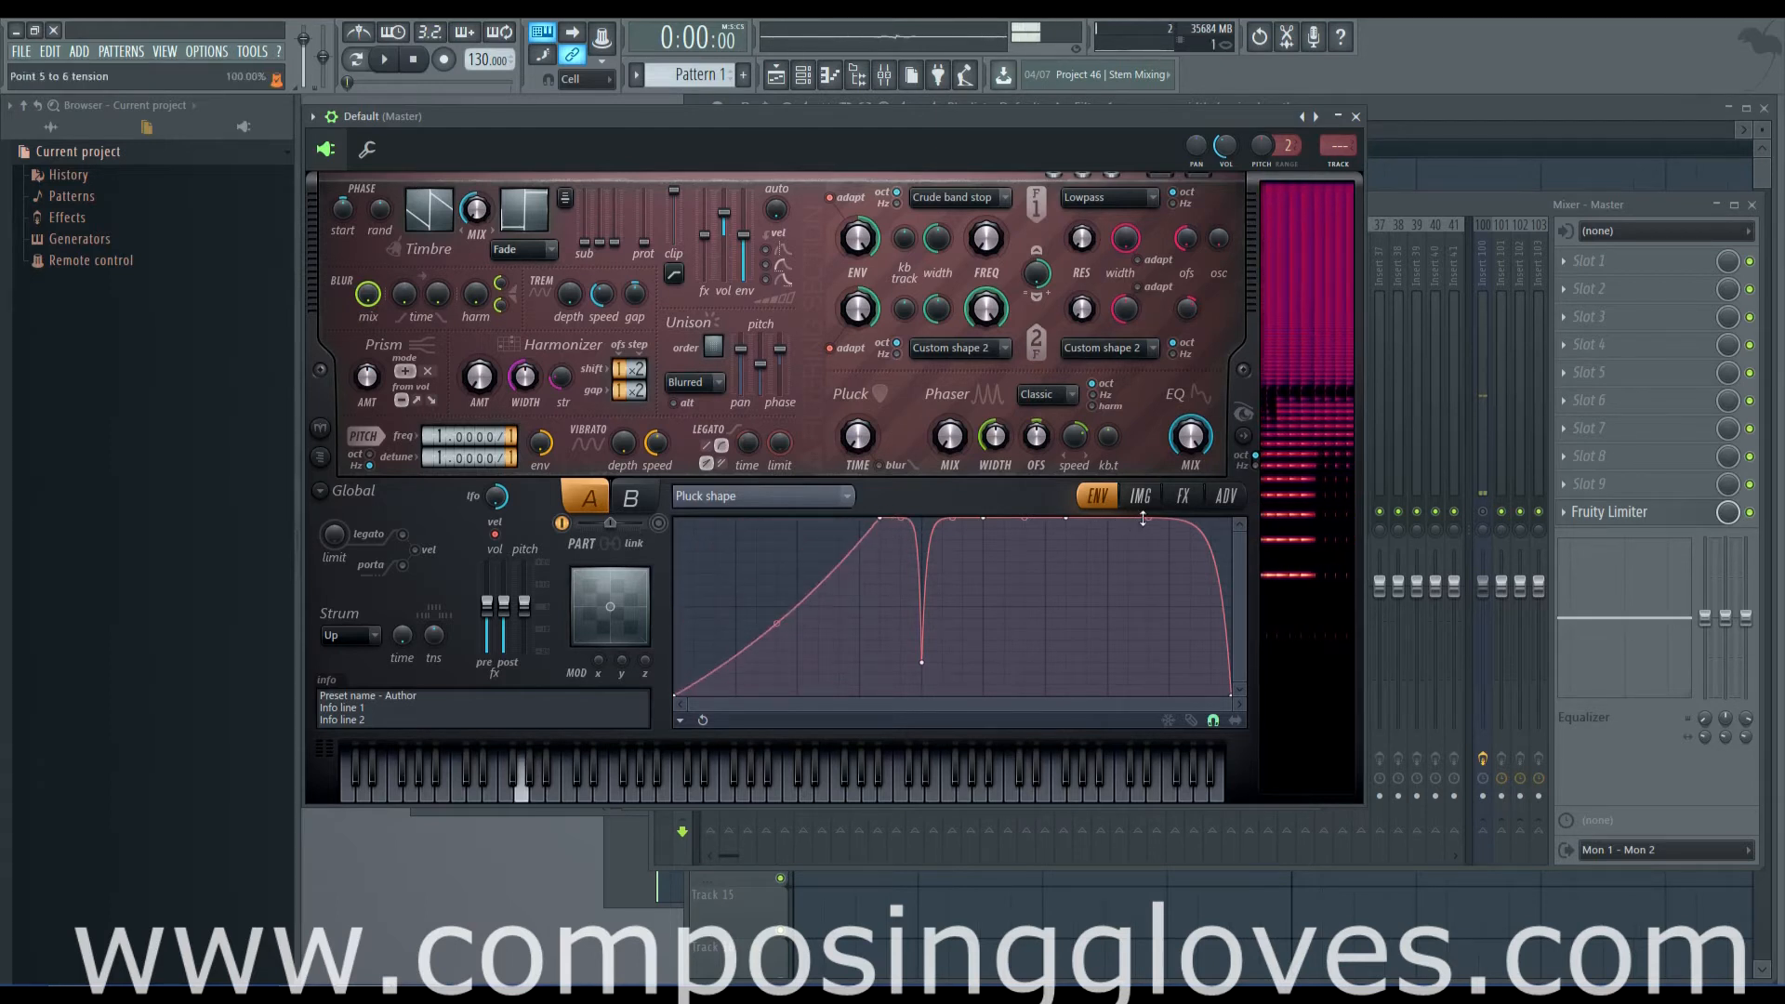
left_click_drag(1149, 517, 1149, 593)
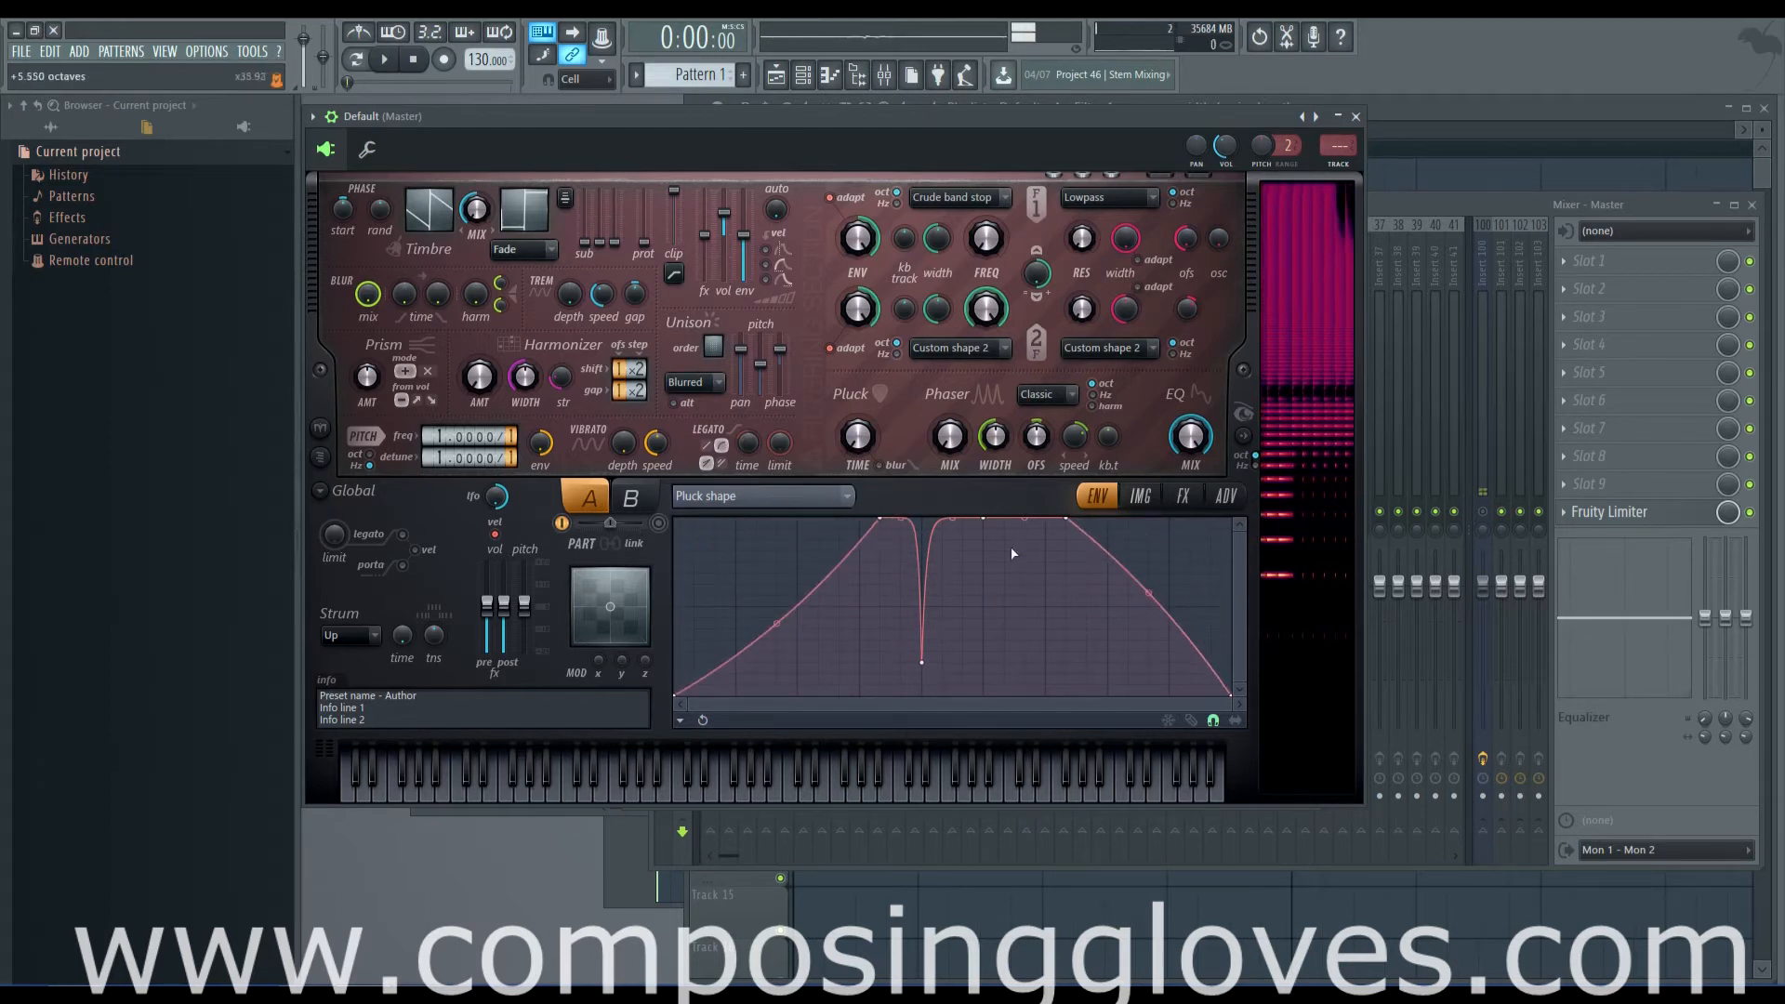
right_click(724, 573)
left_click_drag(717, 573, 720, 538)
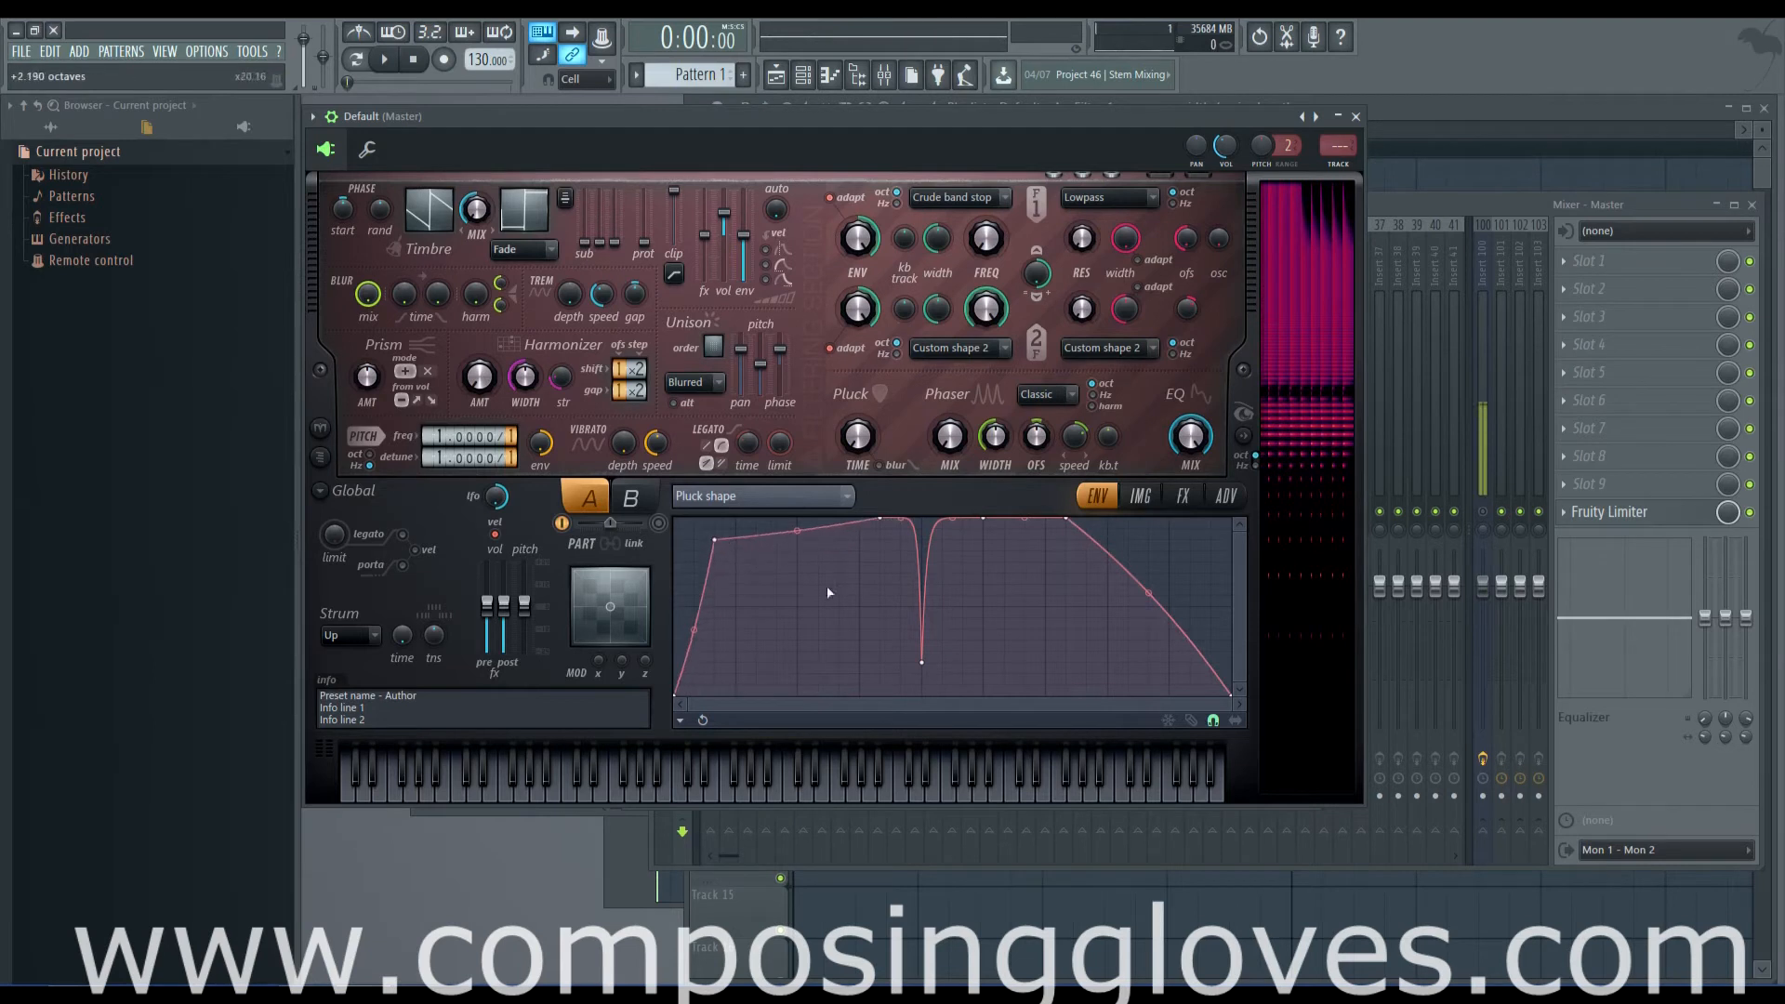
Step: Add a low point on the rising slope, raise the Pluck shape curve's start to the top and lower its second point to form a flat valley
right_click(804, 616)
left_click_drag(804, 616, 822, 653)
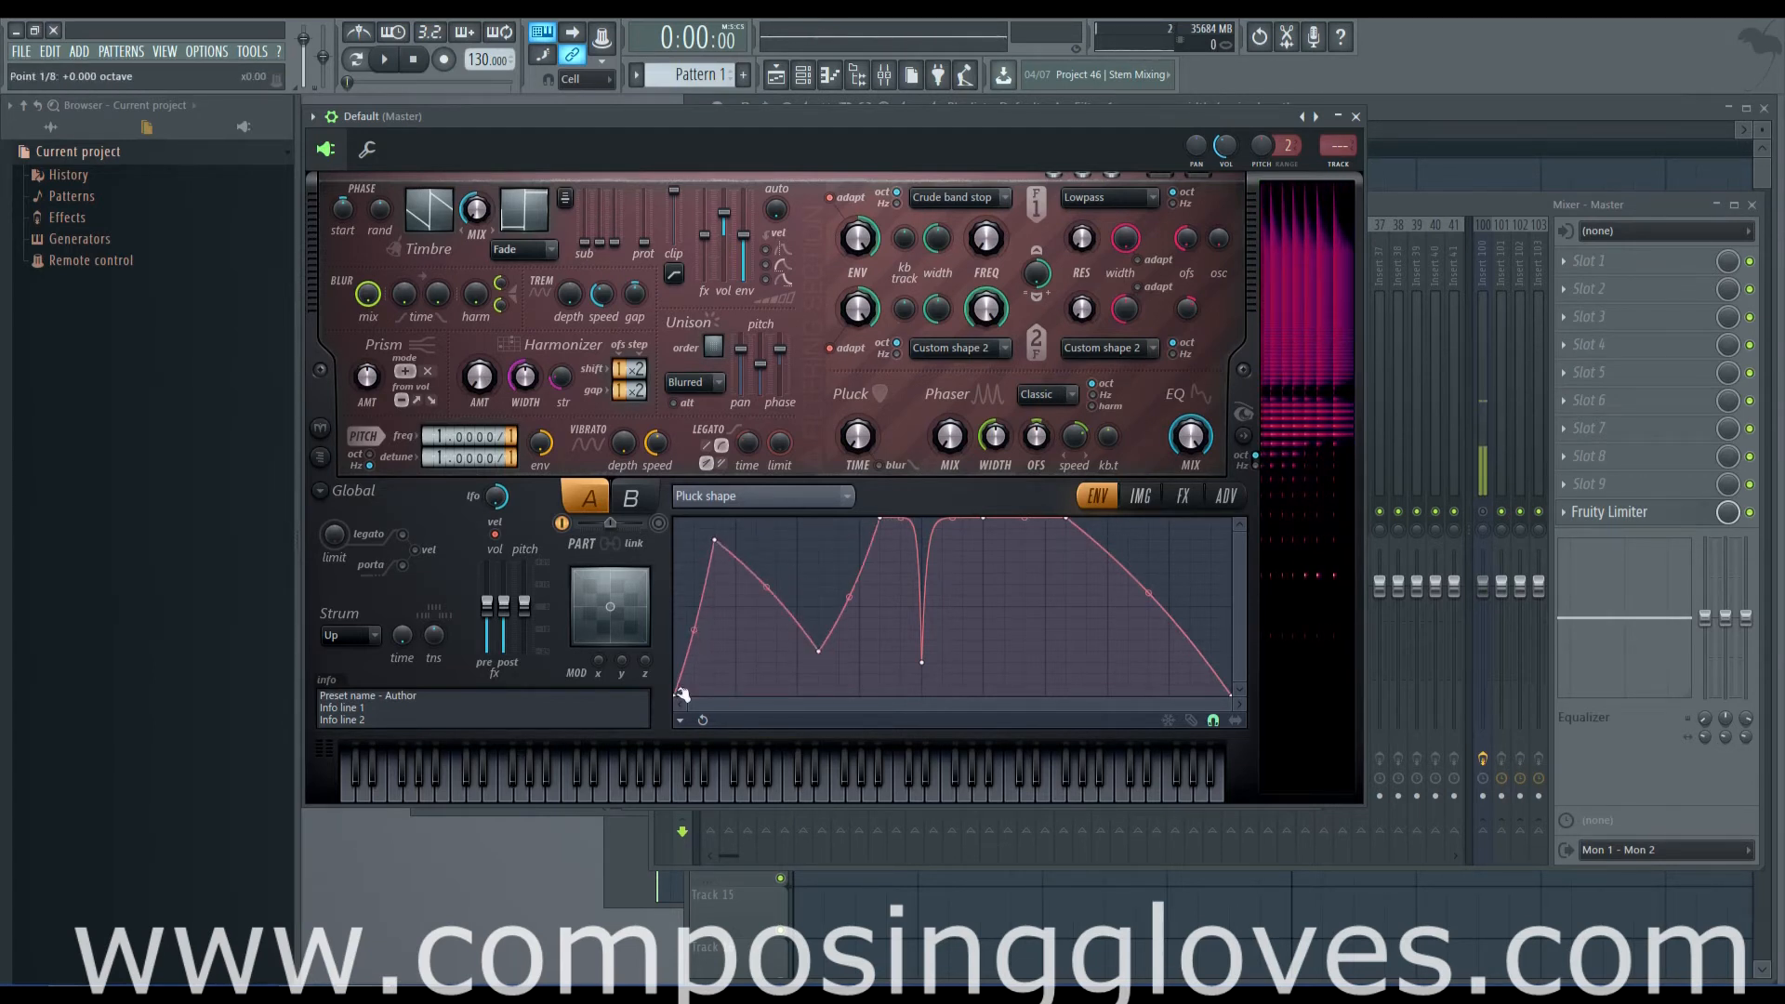
left_click_drag(681, 692, 715, 648)
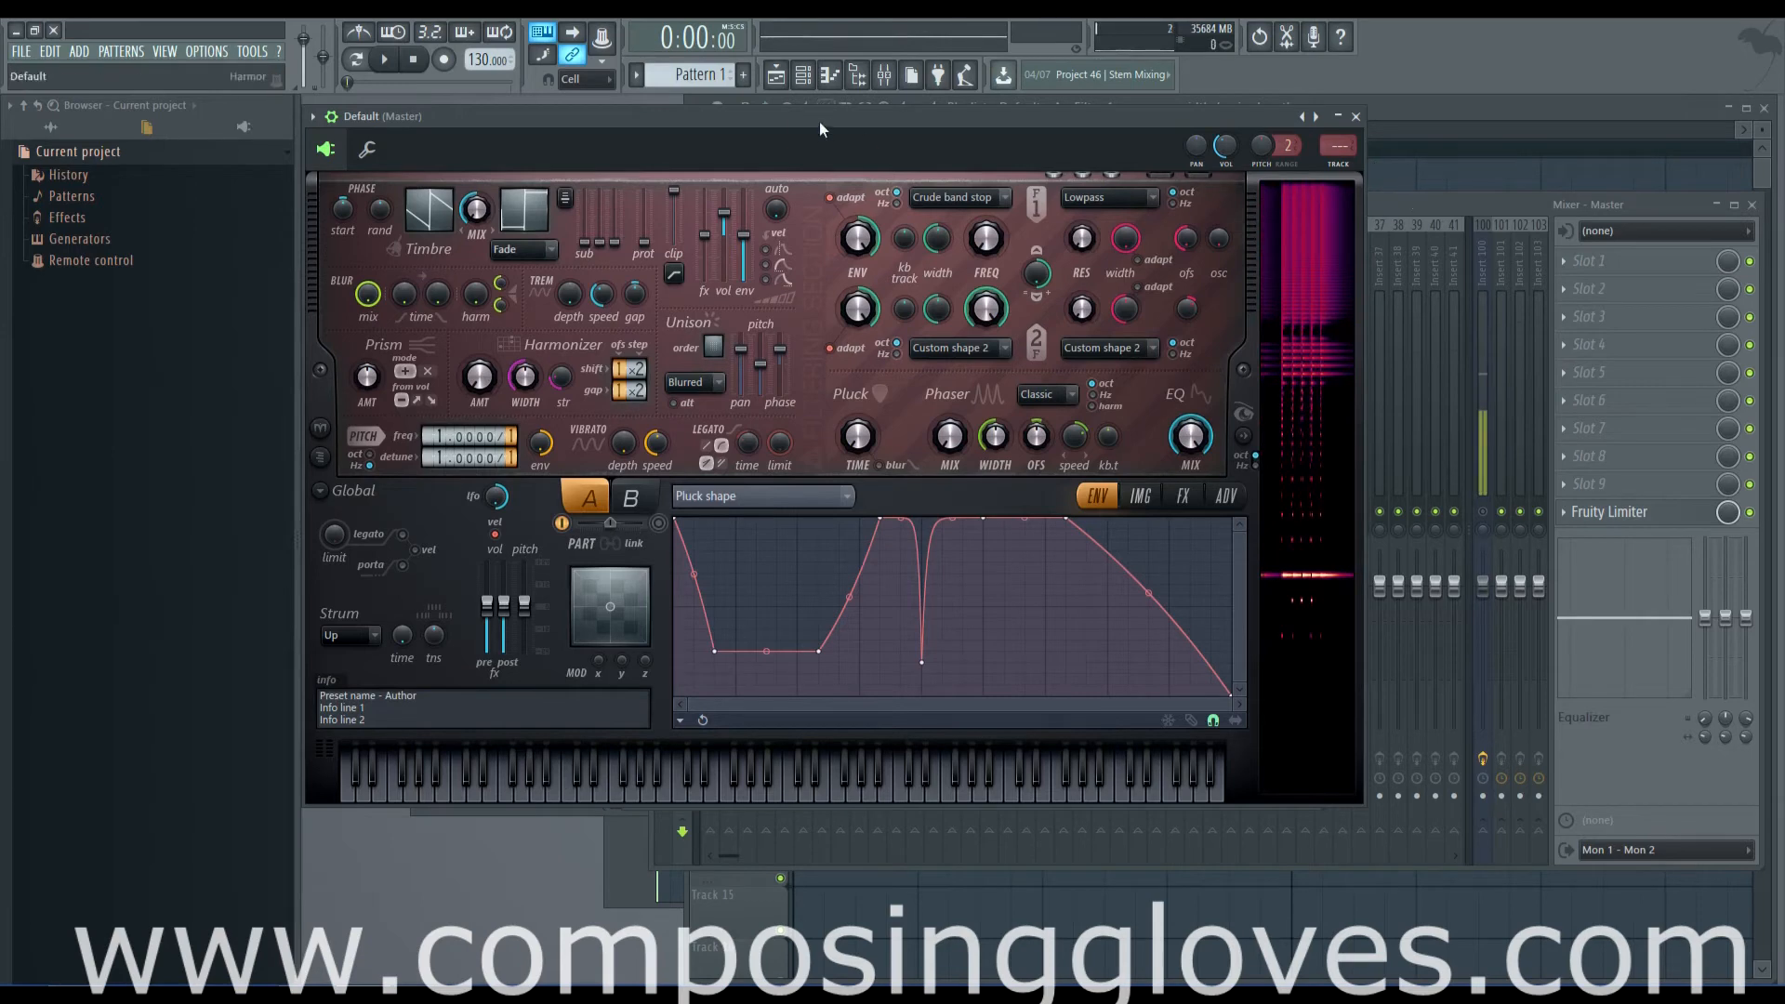
Step: Move Harmor's window clear of the mixer edge, turn on the reverb effect and open the channel's arpeggiator settings
left_click_drag(818, 121, 985, 157)
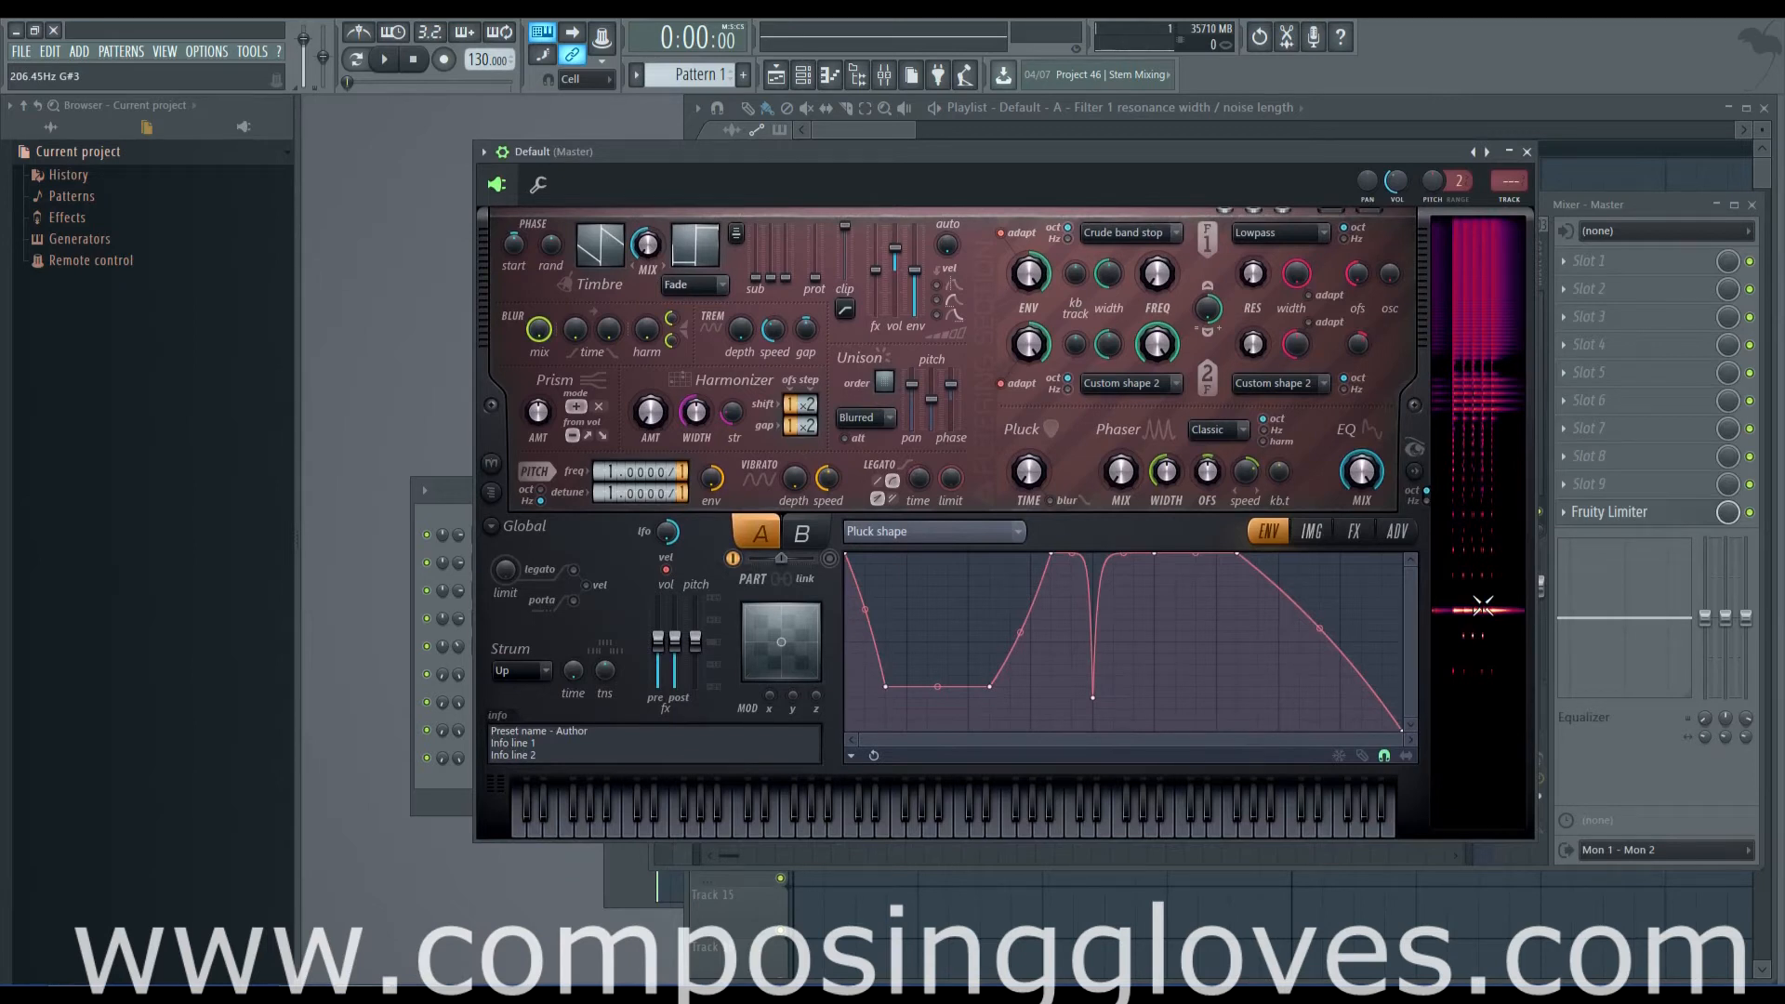
left_click(1355, 532)
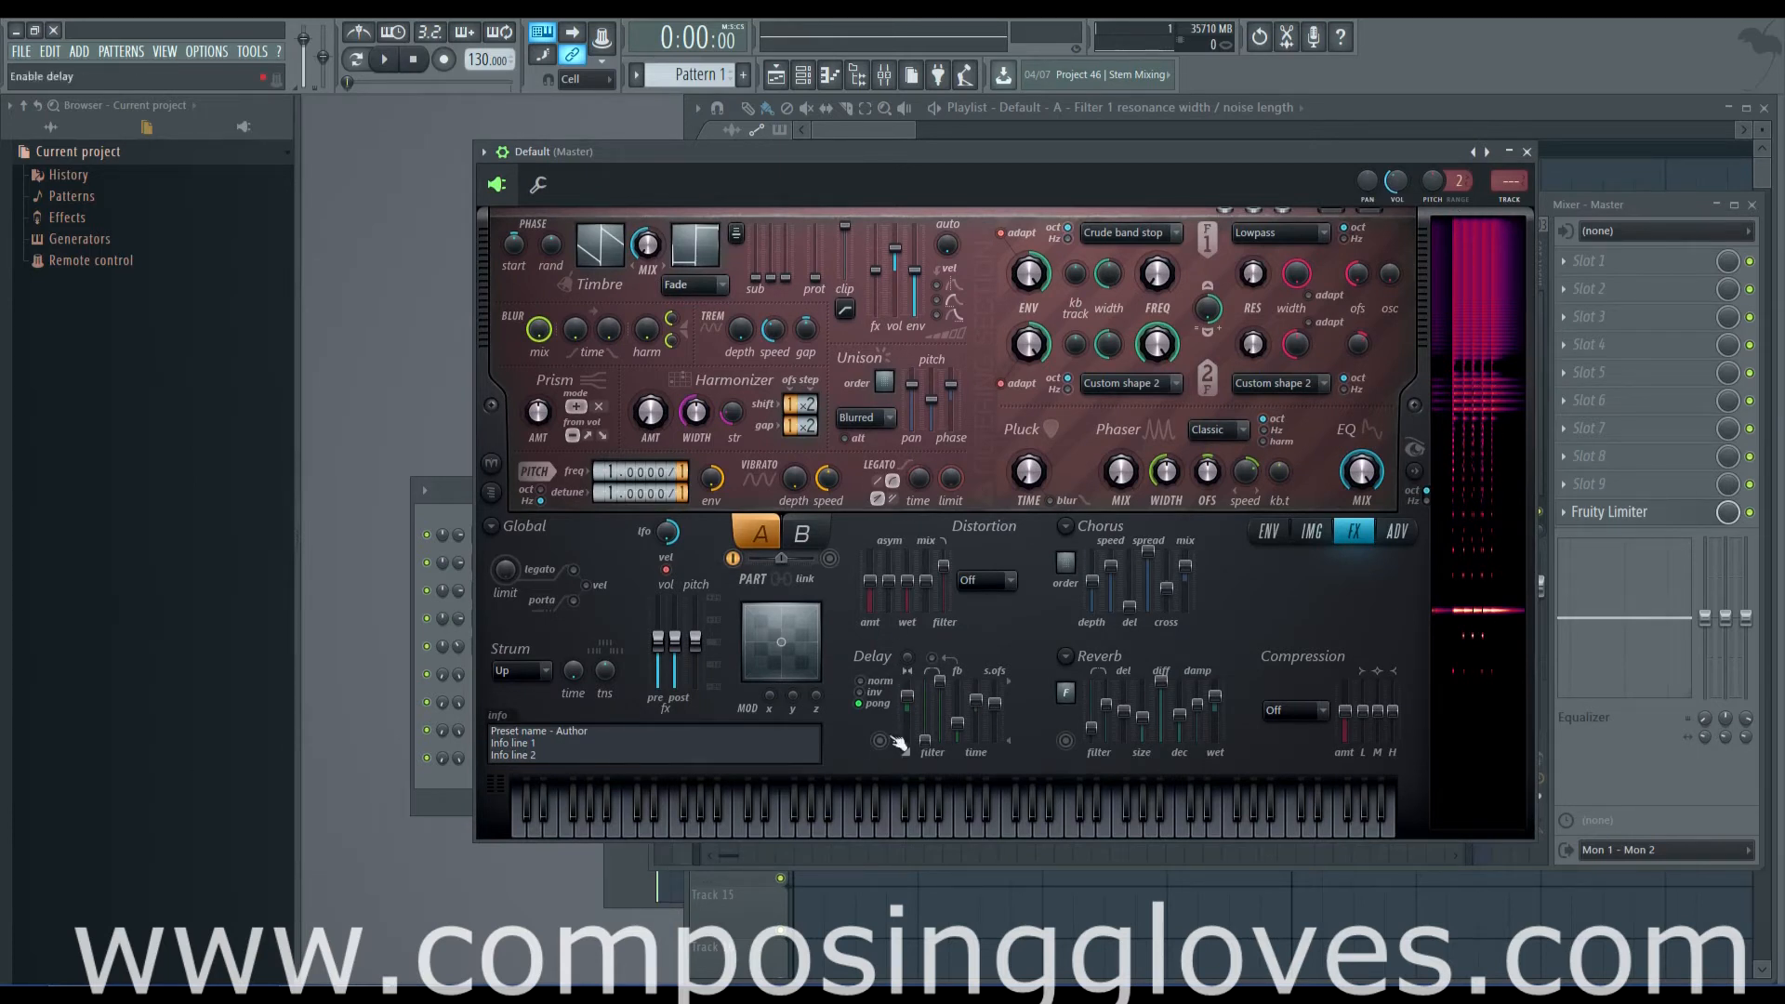
left_click(1066, 743)
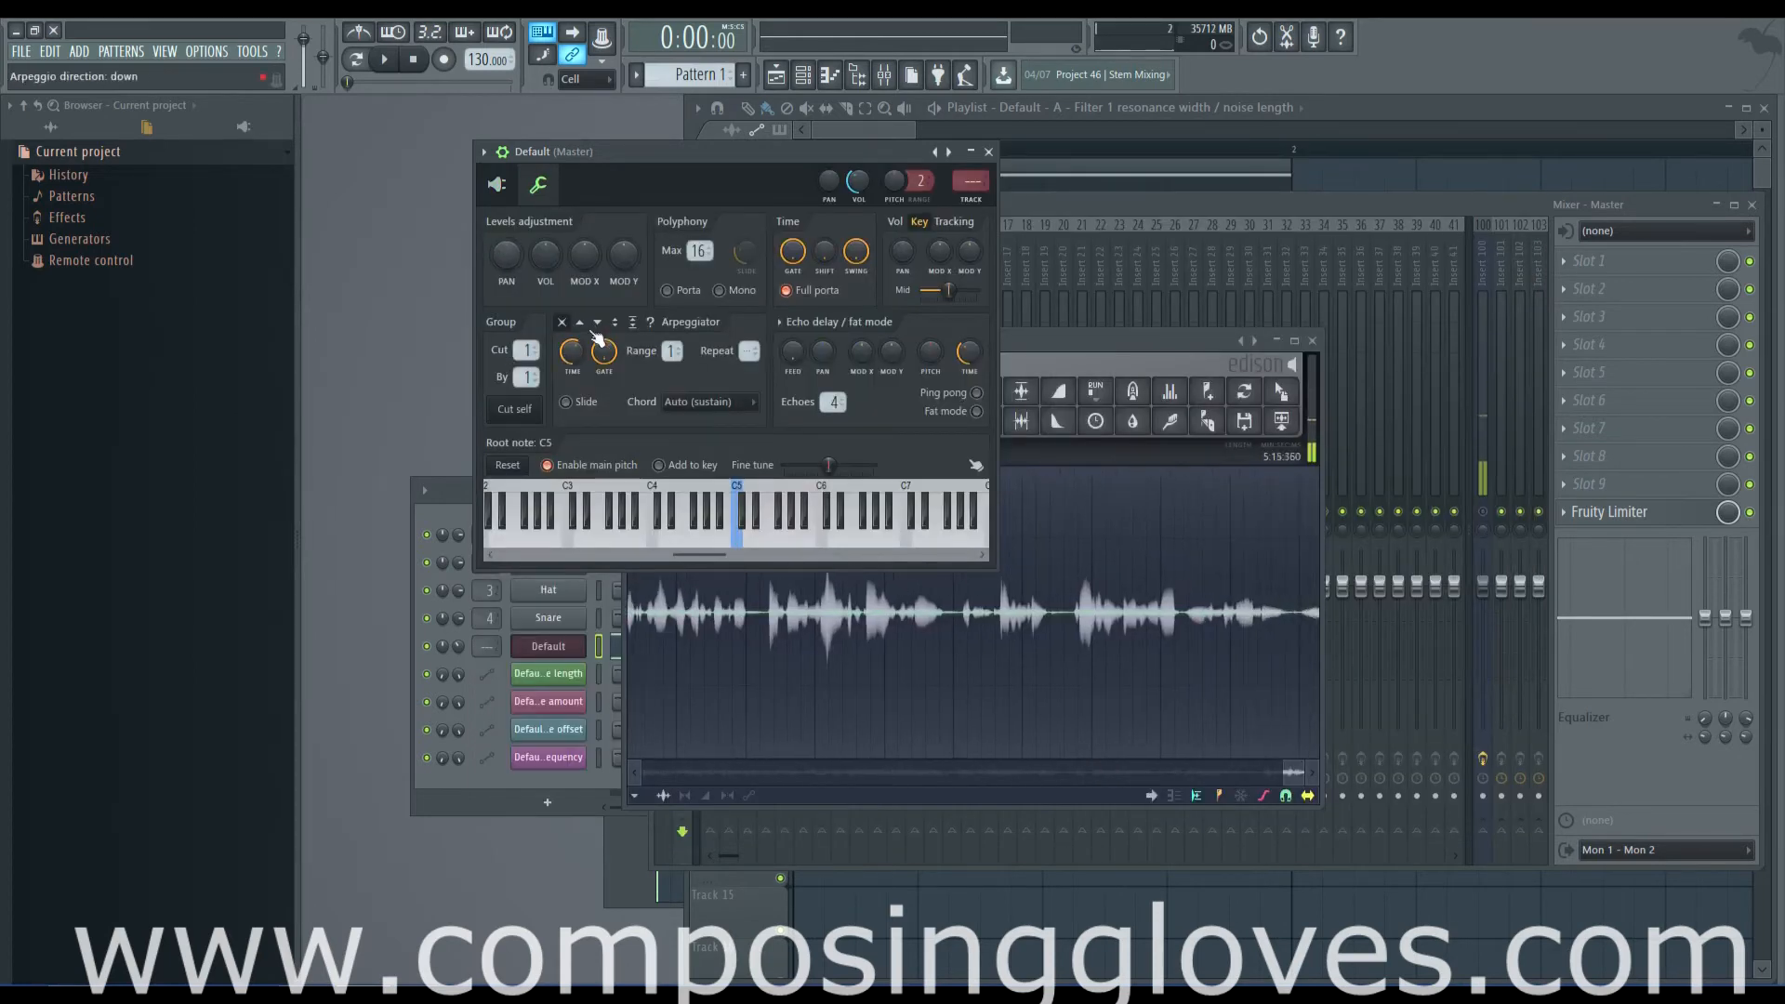
Step: Return to Harmor's synth controls and lower the unison pitch
left_click(513, 185)
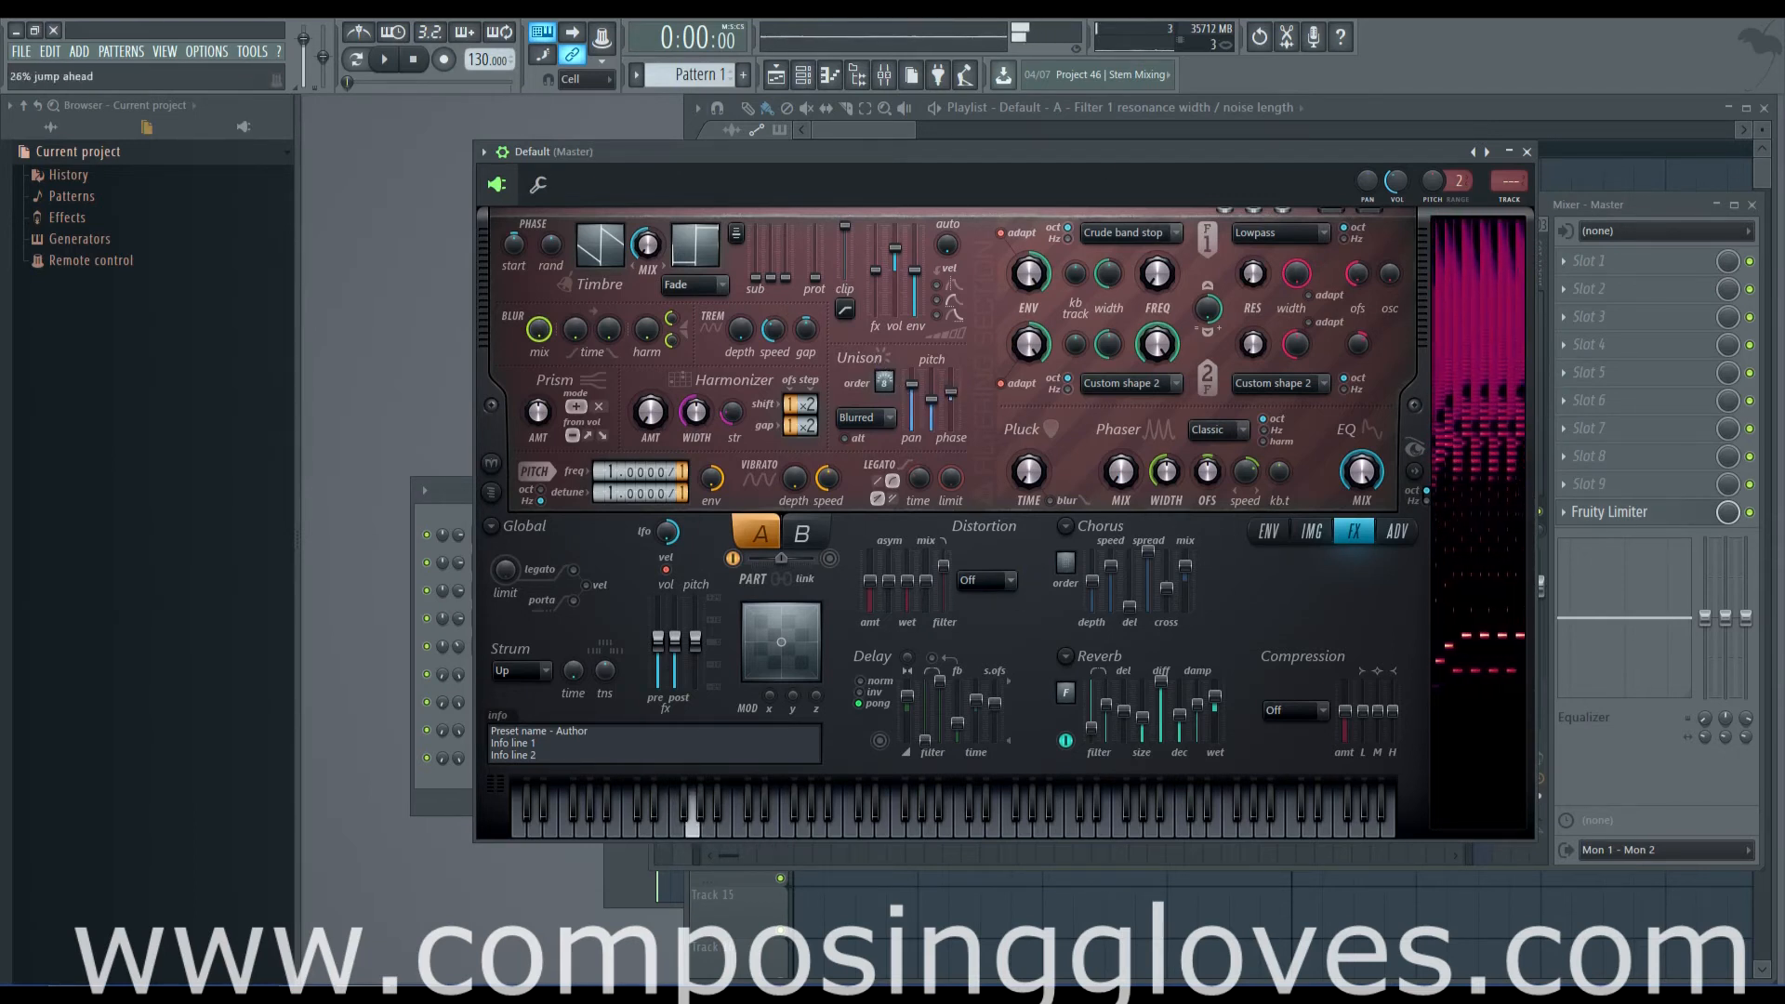
left_click_drag(931, 406, 931, 420)
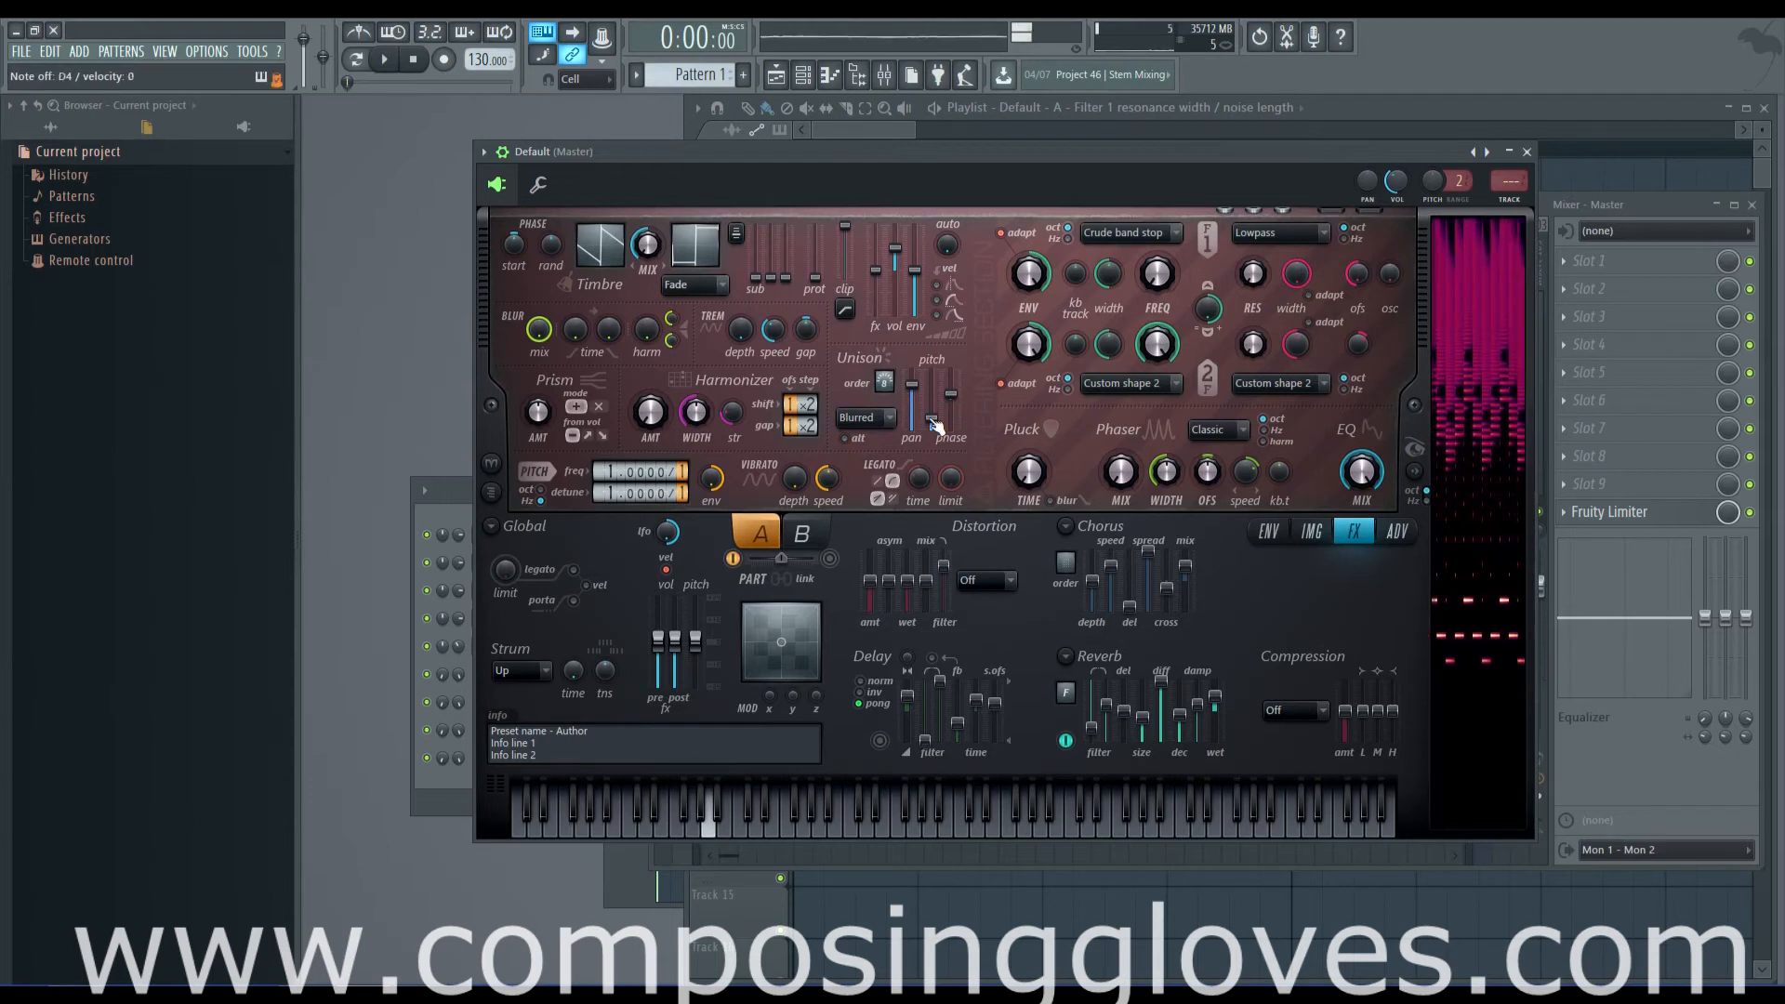
Step: Reshape the Pluck shape envelope with a vertical jump to the top after the first dip, a low plateau before the second dip and a bulged final slope
left_click(1268, 533)
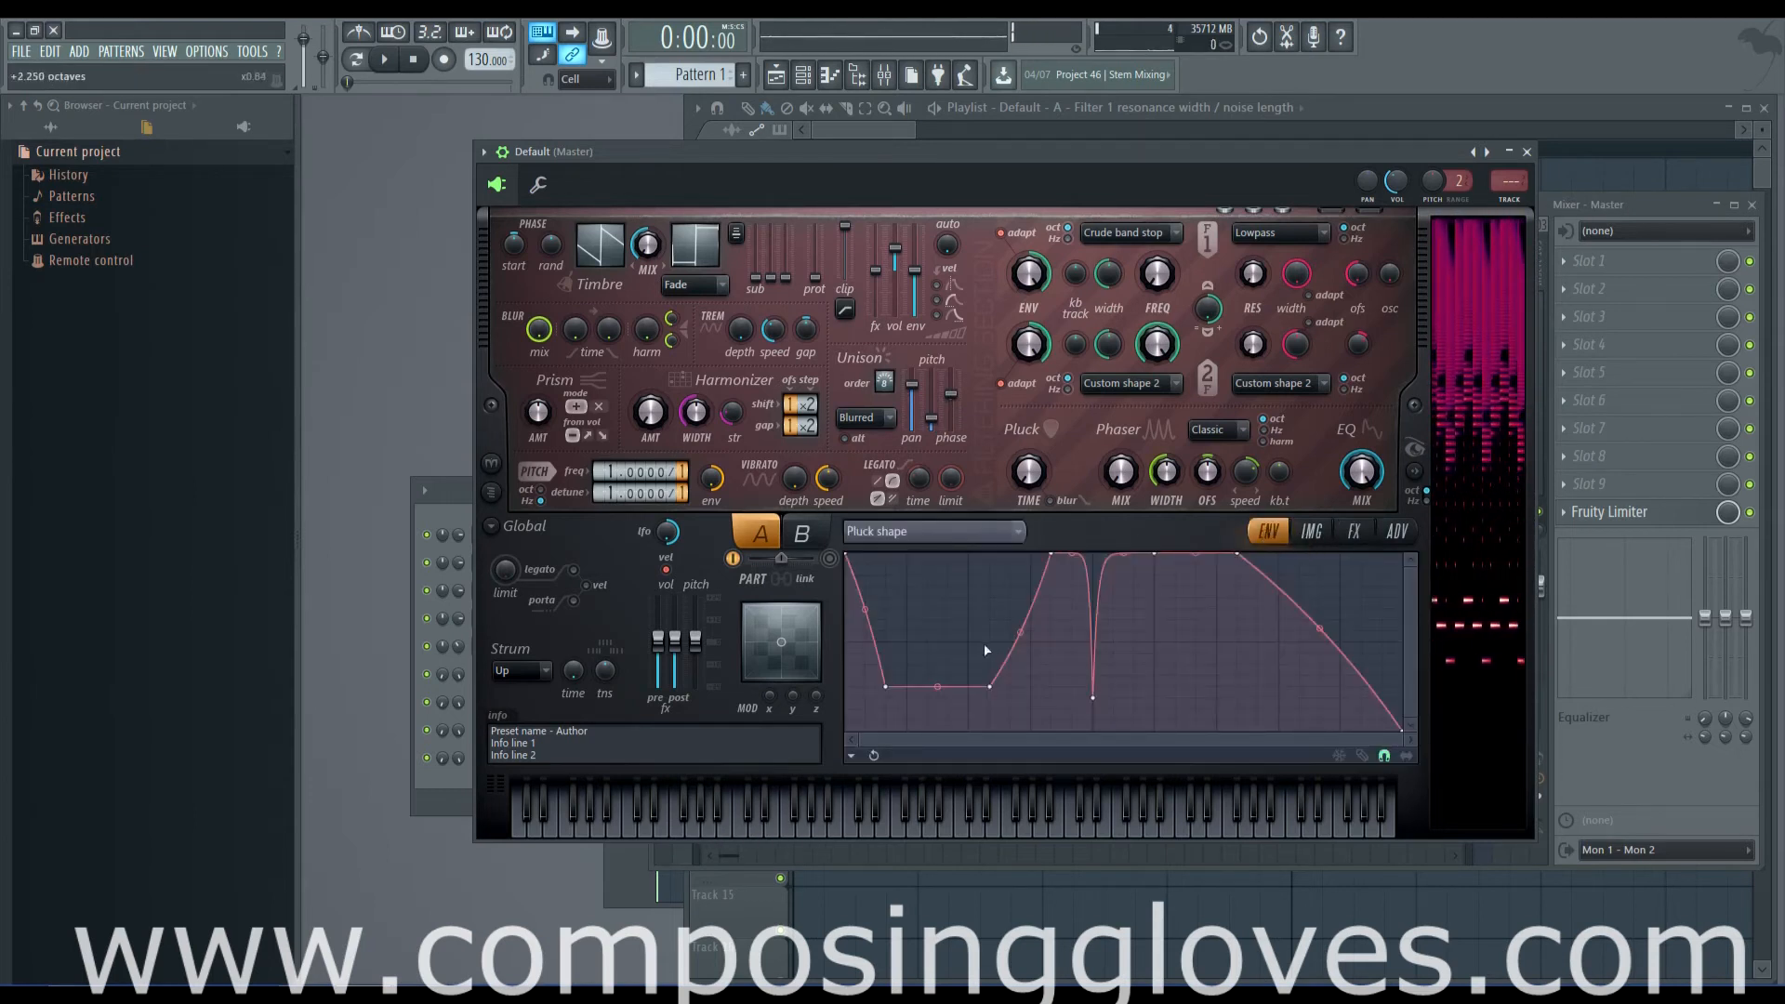
left_click_drag(992, 684, 888, 555)
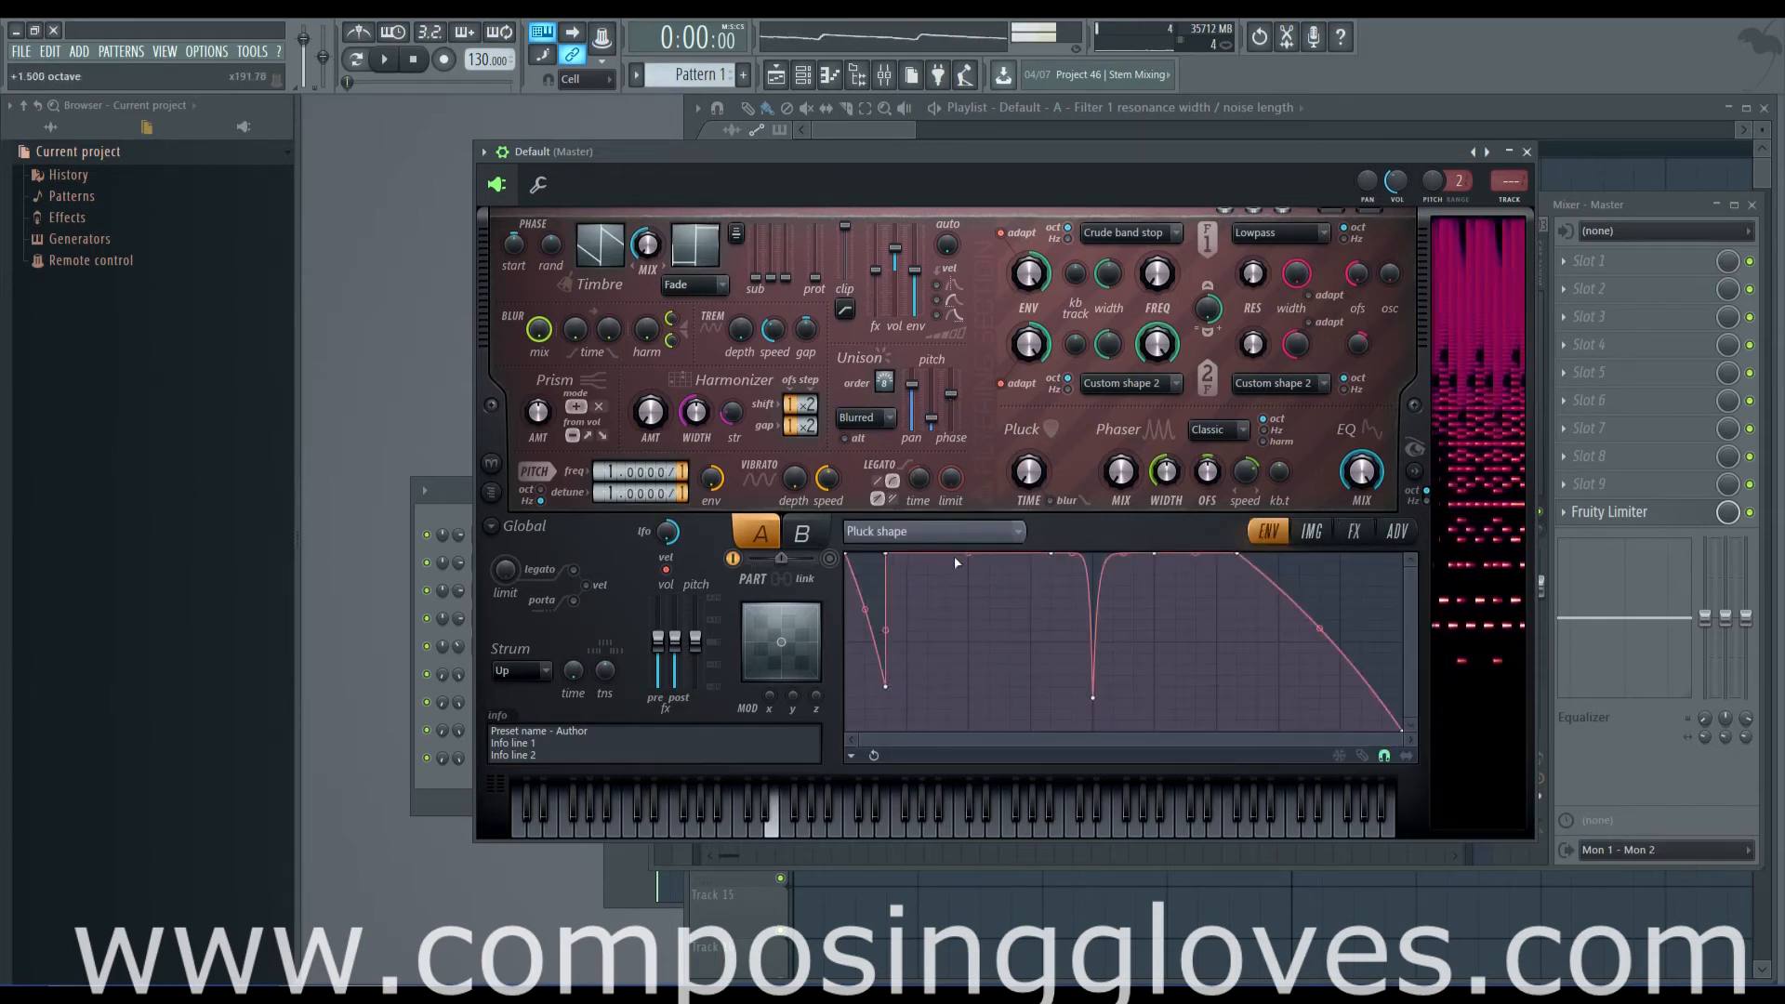
left_click_drag(1054, 559, 1010, 664)
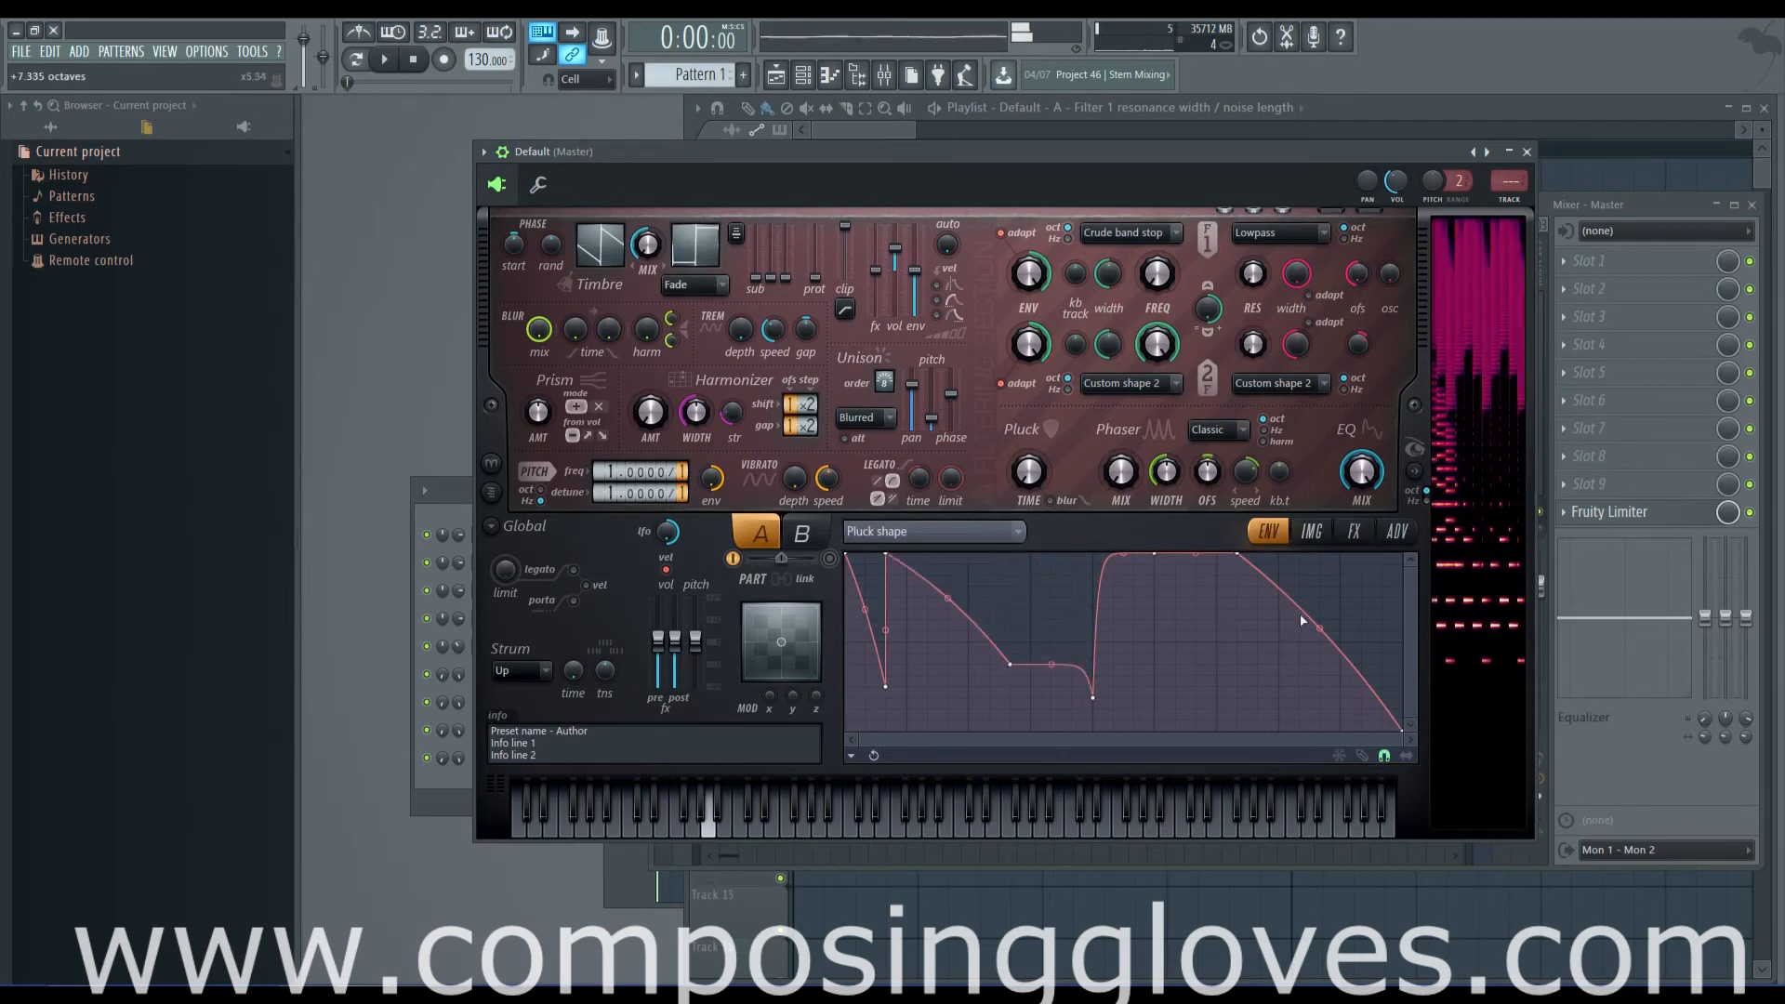
left_click_drag(1320, 628, 1319, 548)
Step: Raise the filter 1 frequency and set the filter 1 type to Classic low pass
left_click_drag(1158, 274, 1158, 182)
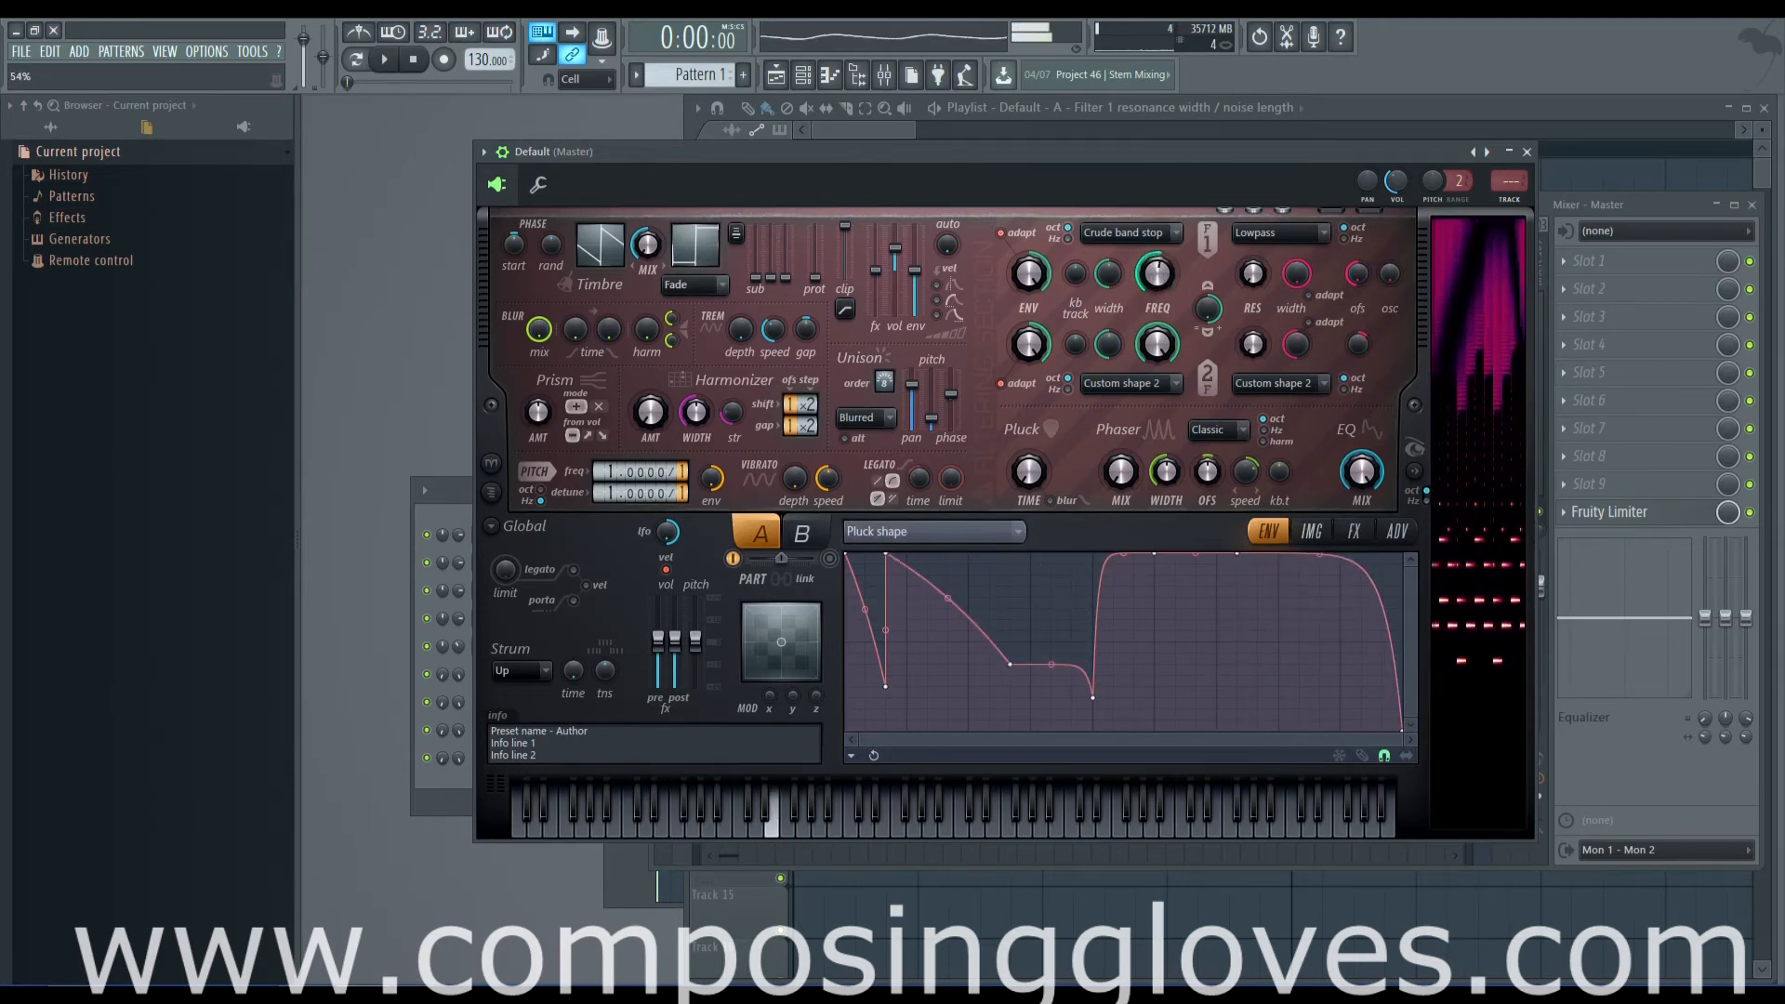
left_click(1142, 233)
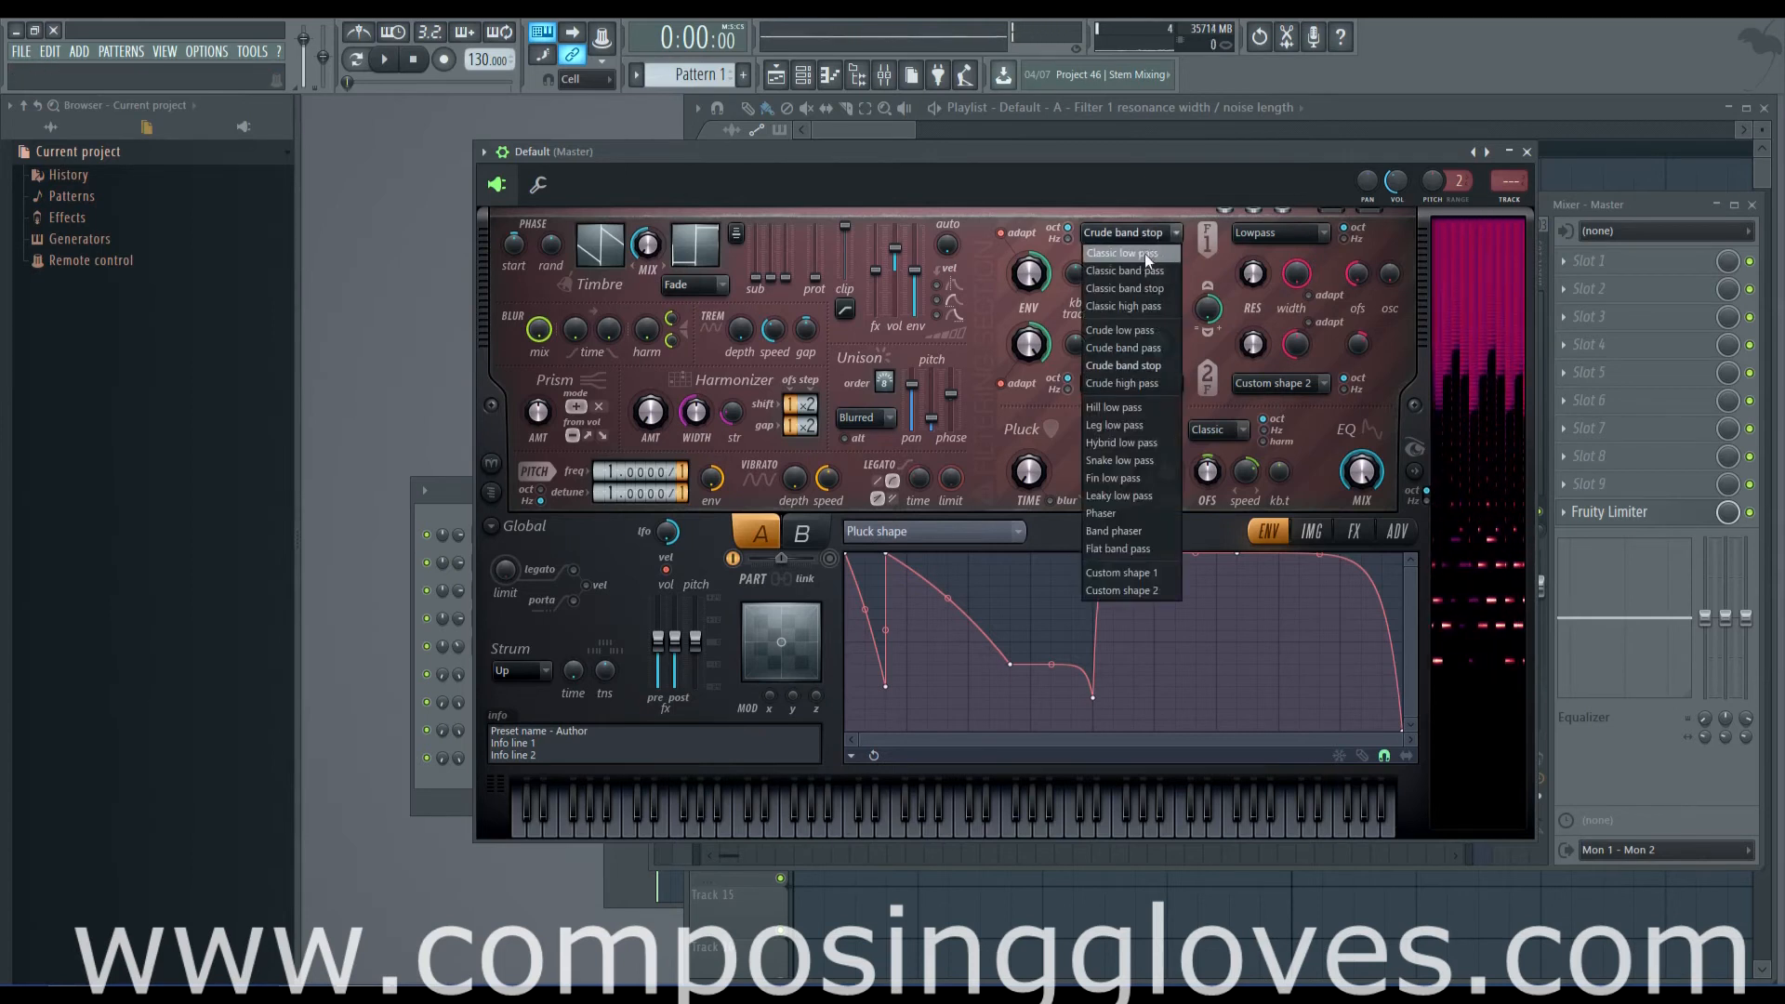
left_click(1148, 254)
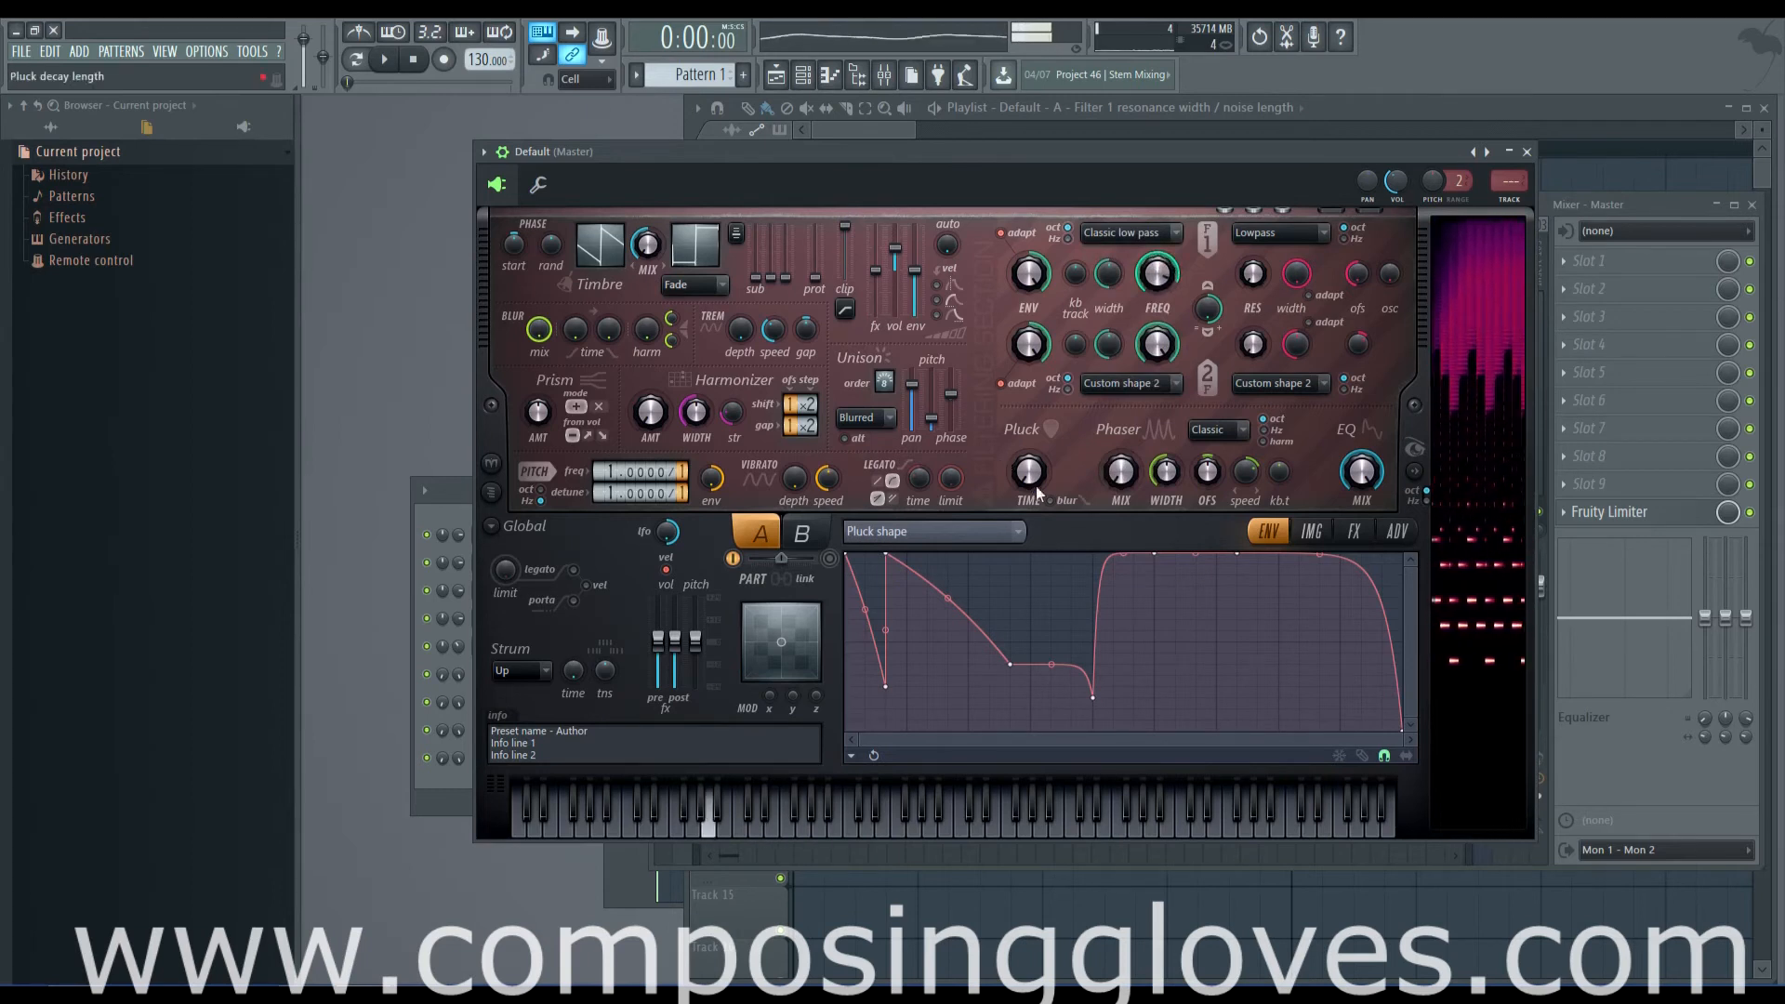
Step: Raise the pluck decay length with pluck blur on and lower the filter 1 frequency to about 18%
left_click_drag(1030, 468, 1034, 426)
mouse_move(1158, 275)
left_mouse_down()
mouse_move(1158, 396)
mouse_move(1158, 295)
left_mouse_up()
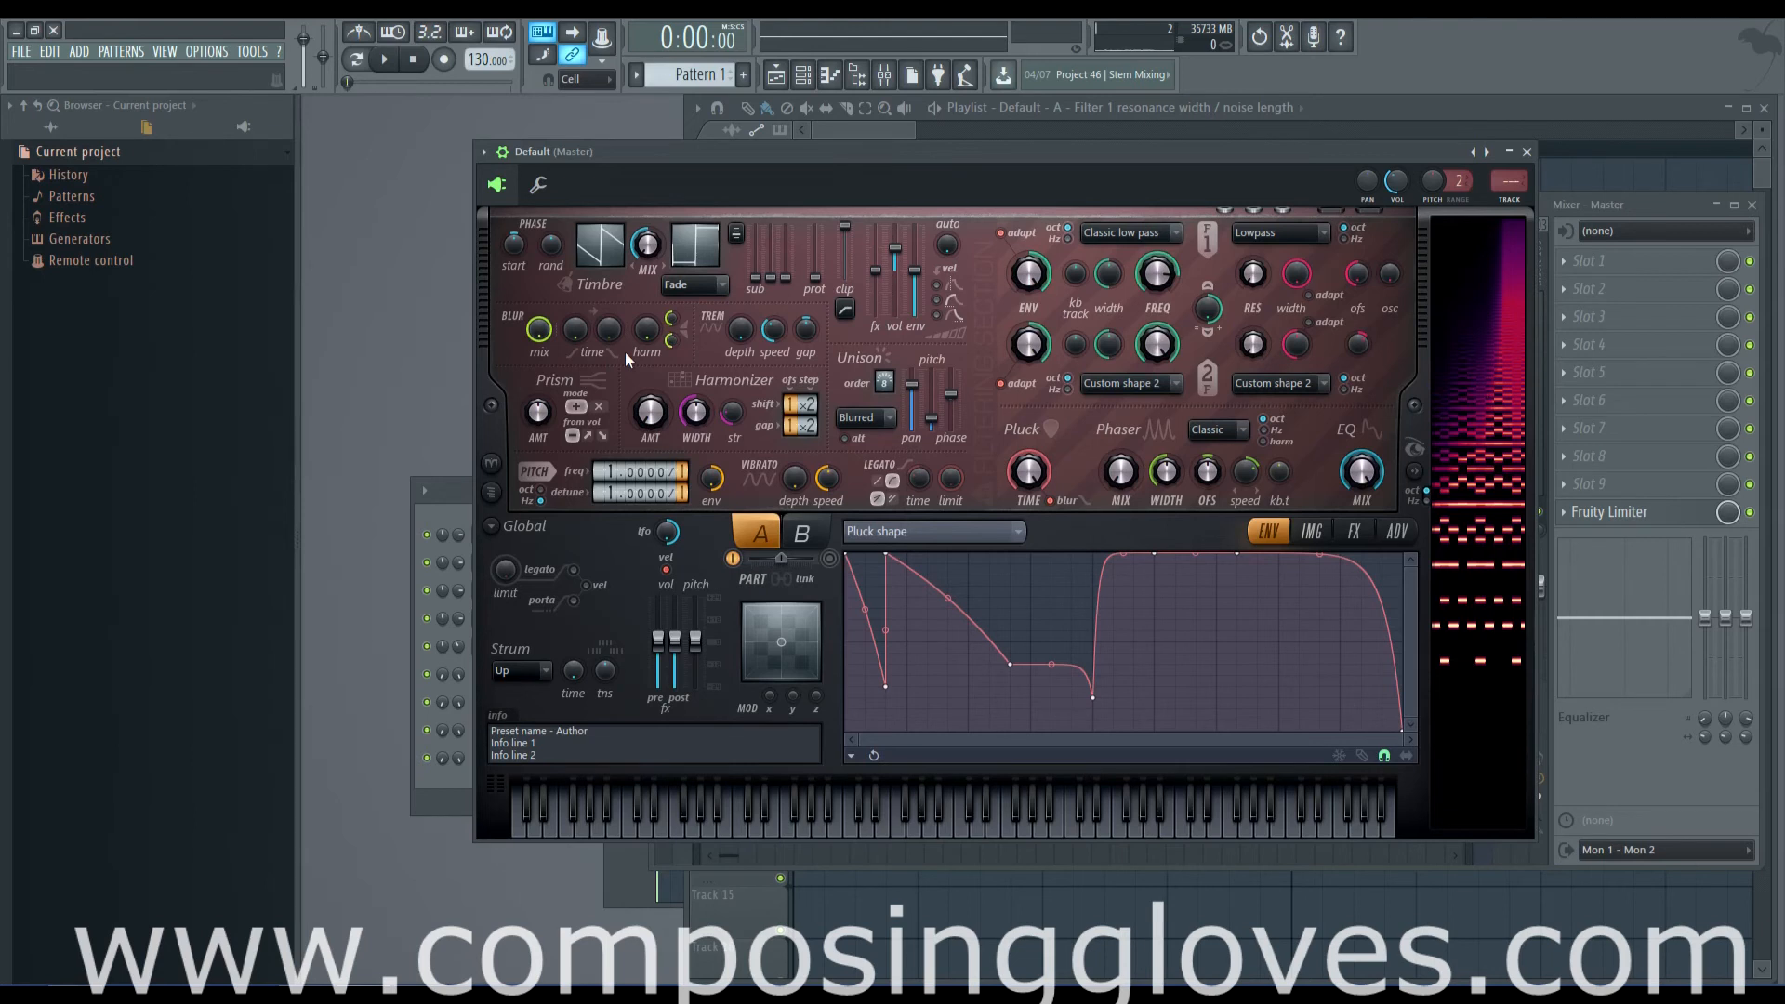
left_click_drag(1157, 274, 1158, 344)
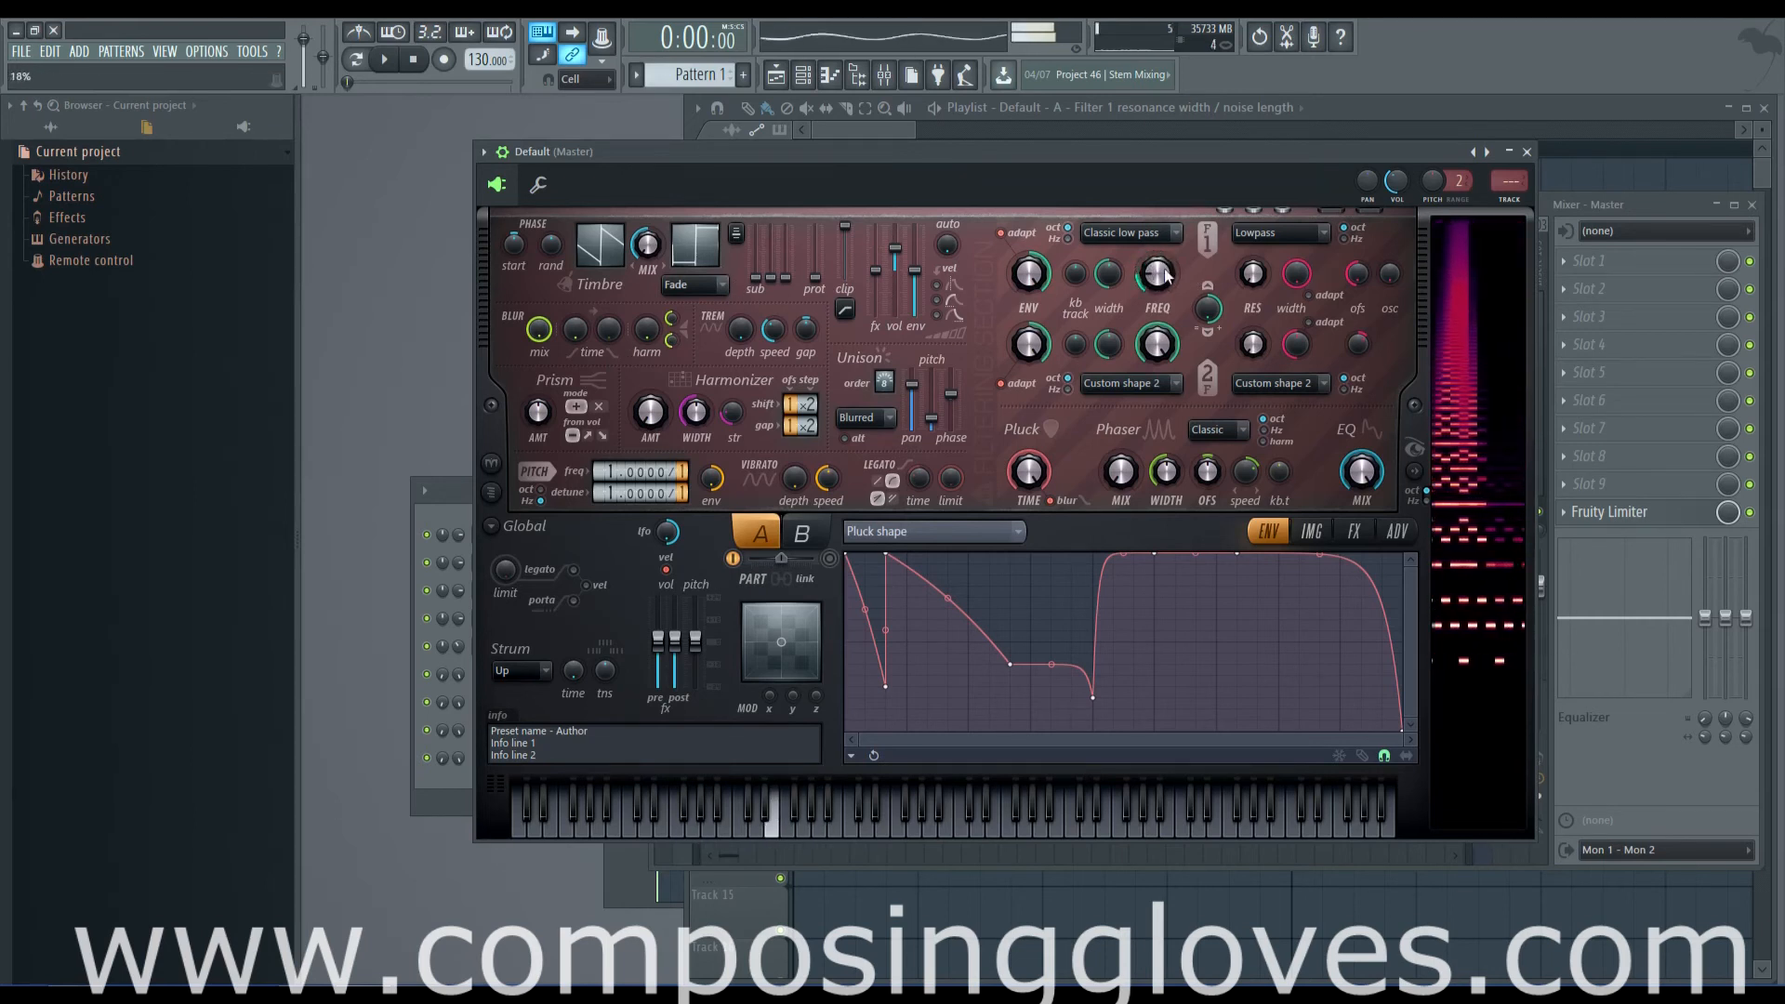